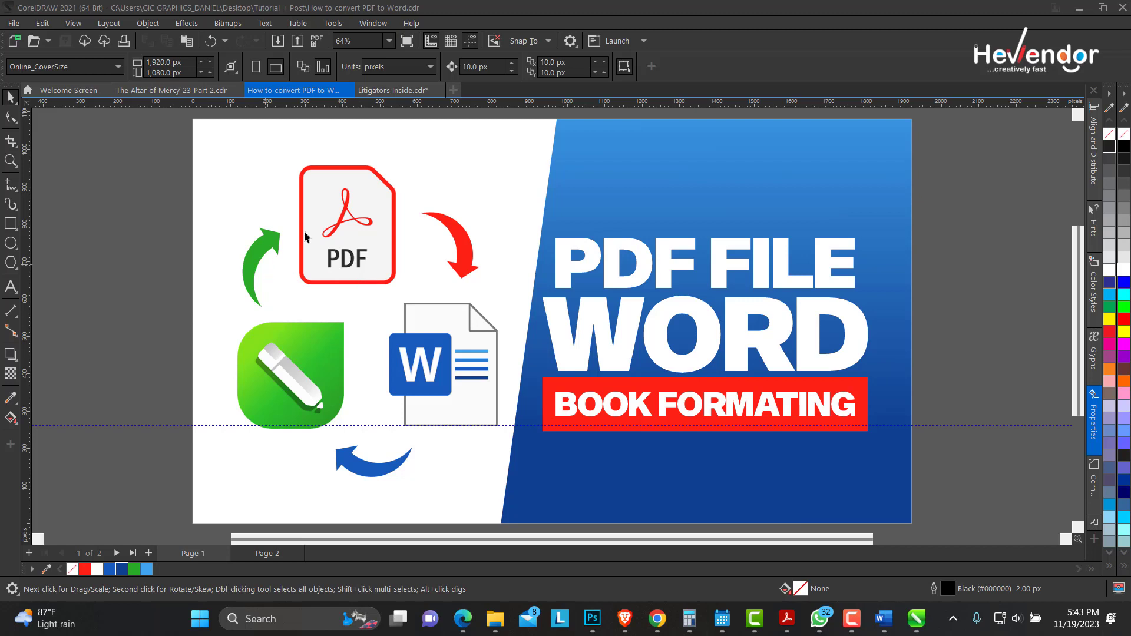
{"action": "left_click", "coordinate": [392, 90]}
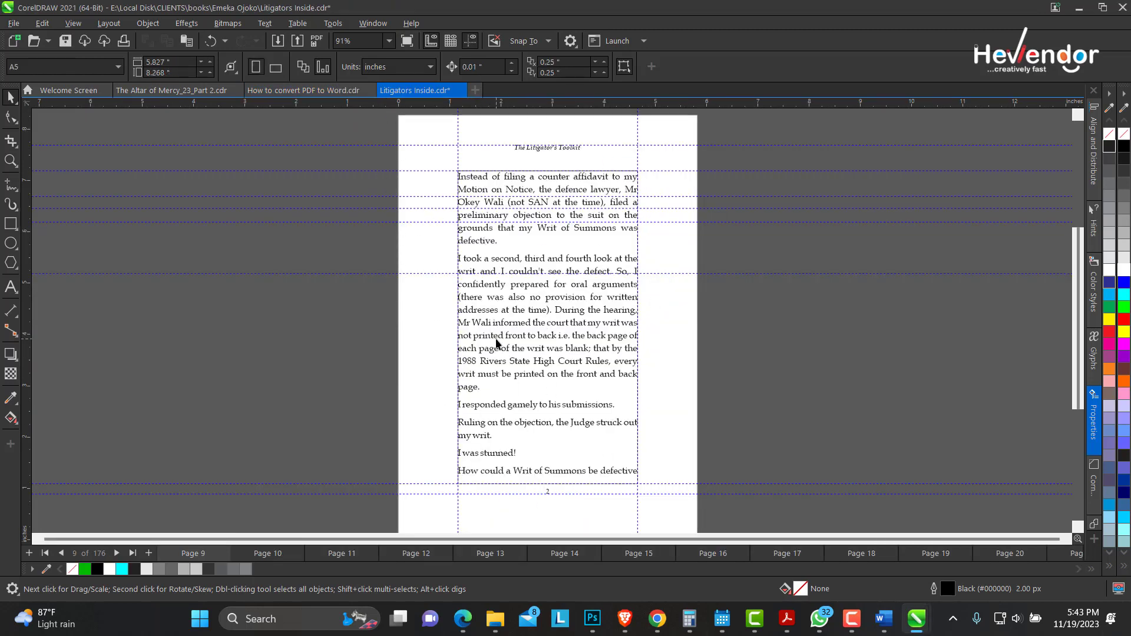
{"action": "key", "text": "Page_Up"}
{"action": "key", "text": "Page_Up"}
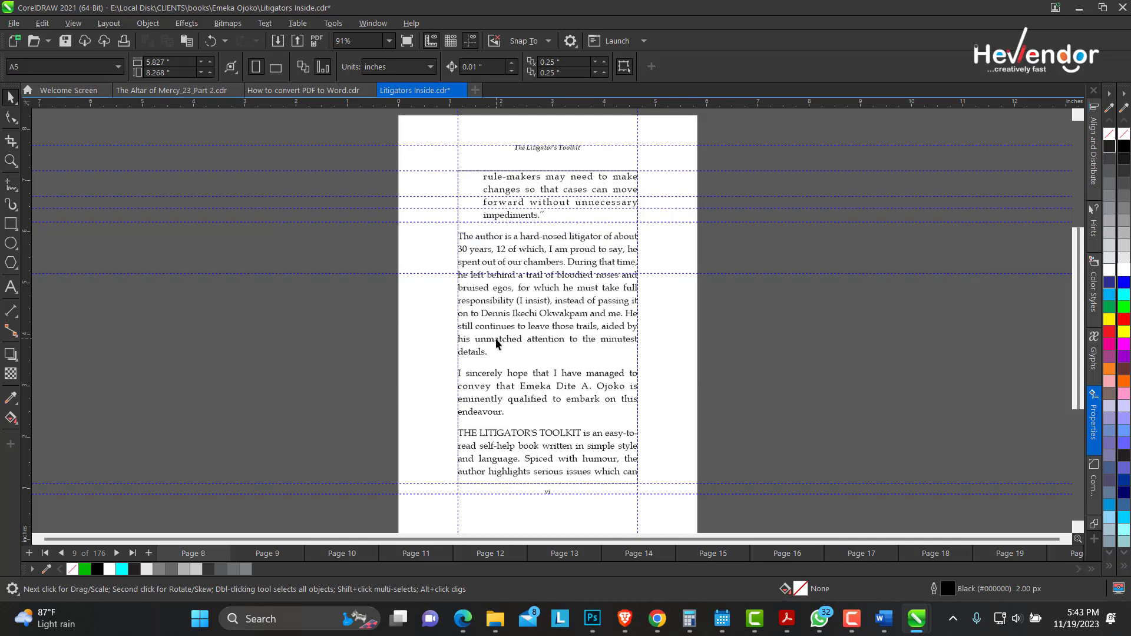
{"action": "key", "text": "Page_Up"}
{"action": "key", "text": "Page_Up"}
{"action": "key", "text": "Page_Up"}
{"action": "key", "text": "Page_Up"}
{"action": "key", "text": "Page_Up"}
{"action": "key", "text": "Page_Up"}
{"action": "key", "text": "Page_Up"}
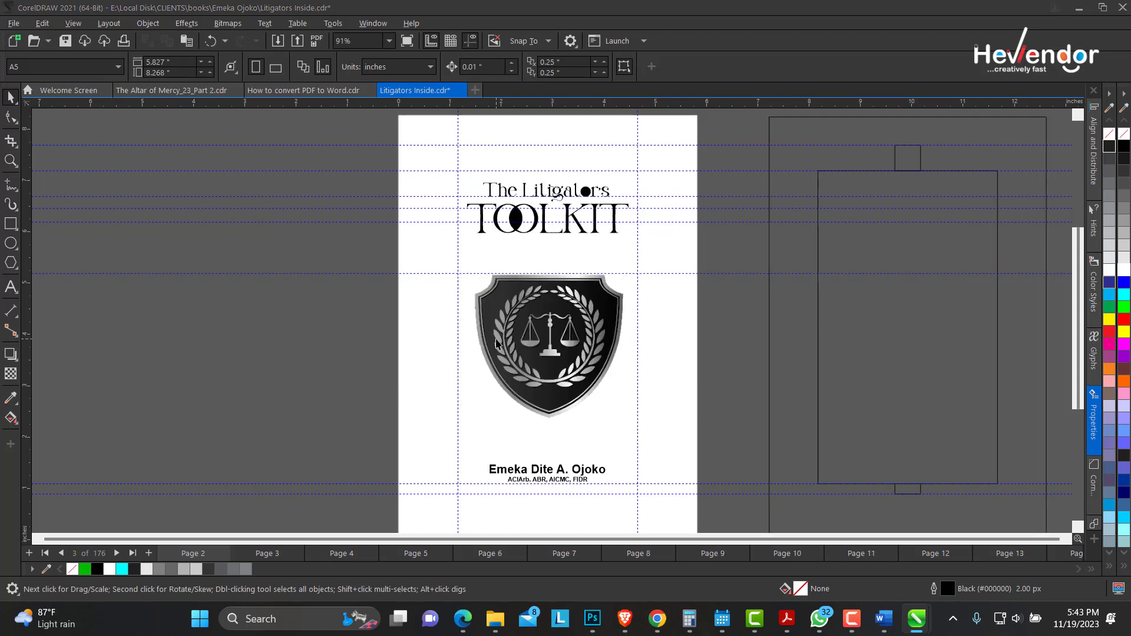
{"action": "key", "text": "Page_Up"}
{"action": "key", "text": "Escape"}
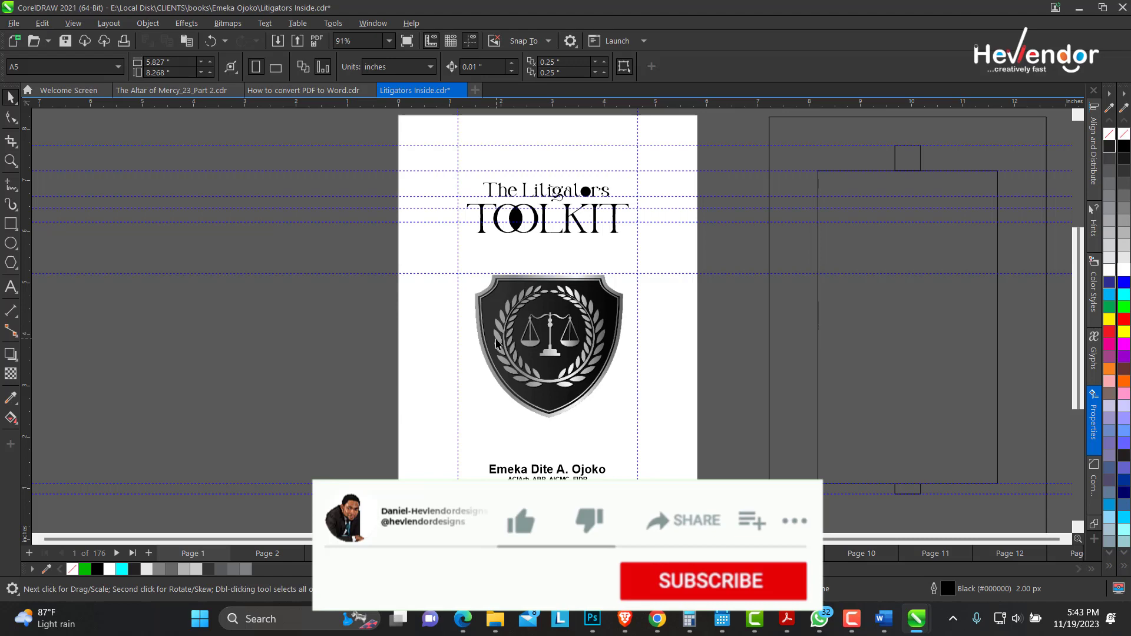
{"action": "key", "text": "Page_Down"}
{"action": "key", "text": "Page_Down"}
{"action": "key", "text": "Page_Down"}
{"action": "key", "text": "Page_Down"}
{"action": "key", "text": "Page_Down"}
{"action": "key", "text": "Page_Down"}
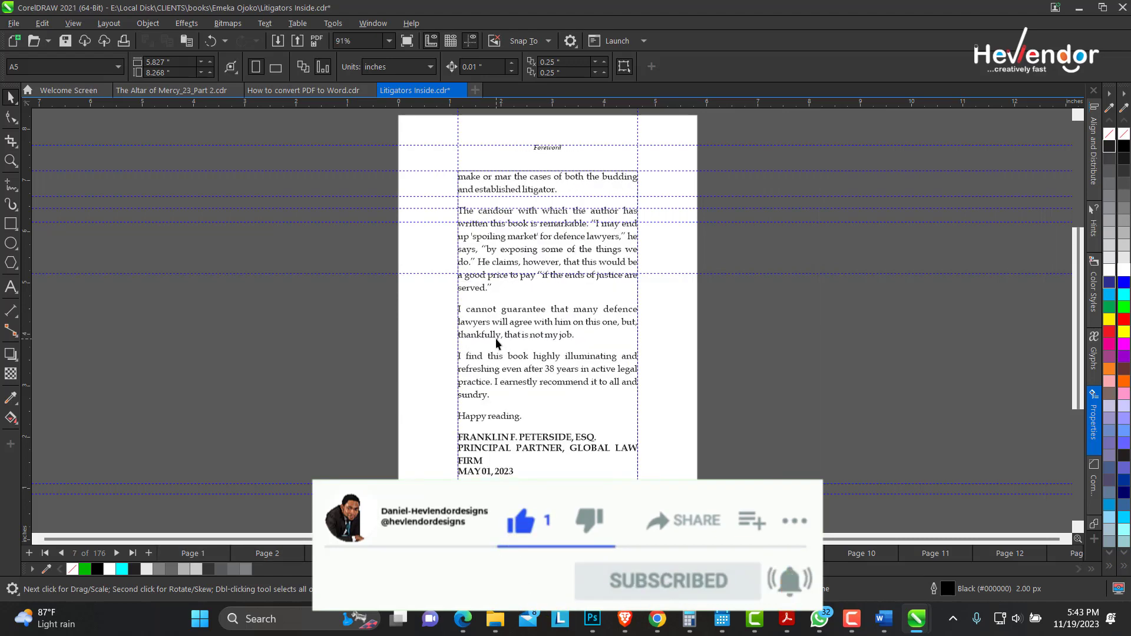
{"action": "key", "text": "Page_Down"}
{"action": "key", "text": "Page_Down"}
{"action": "key", "text": "Page_Down"}
{"action": "key", "text": "Page_Down"}
{"action": "key", "text": "Page_Down"}
{"action": "key", "text": "Page_Down"}
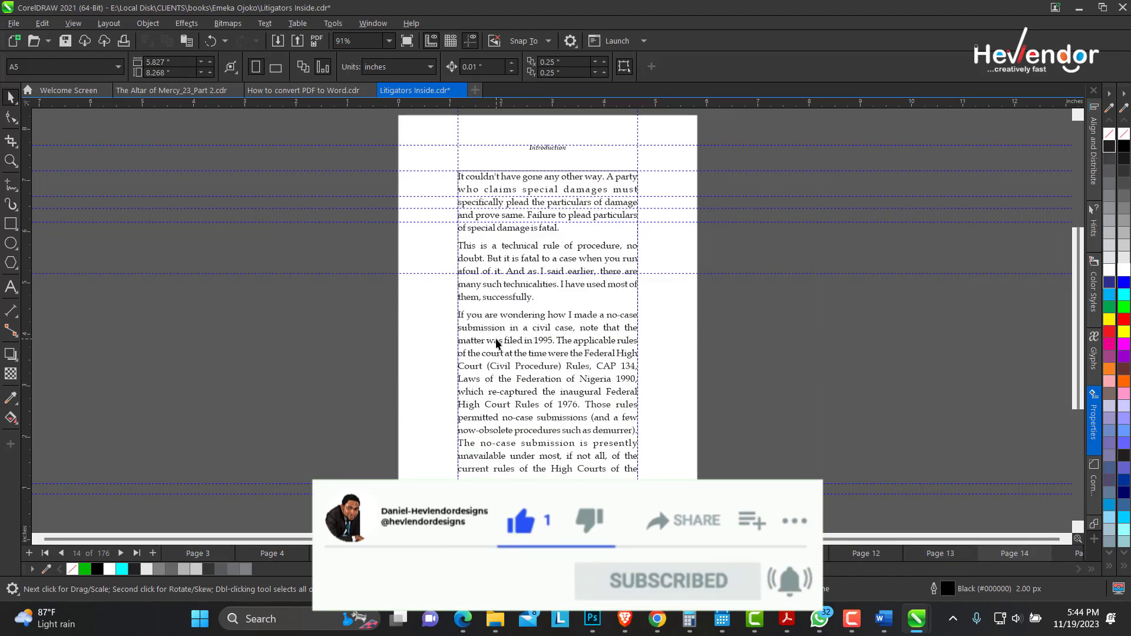
{"action": "key", "text": "Page_Down"}
{"action": "key", "text": "Page_Down"}
{"action": "key", "text": "Page_Down"}
{"action": "key", "text": "Page_Down"}
{"action": "key", "text": "Page_Down"}
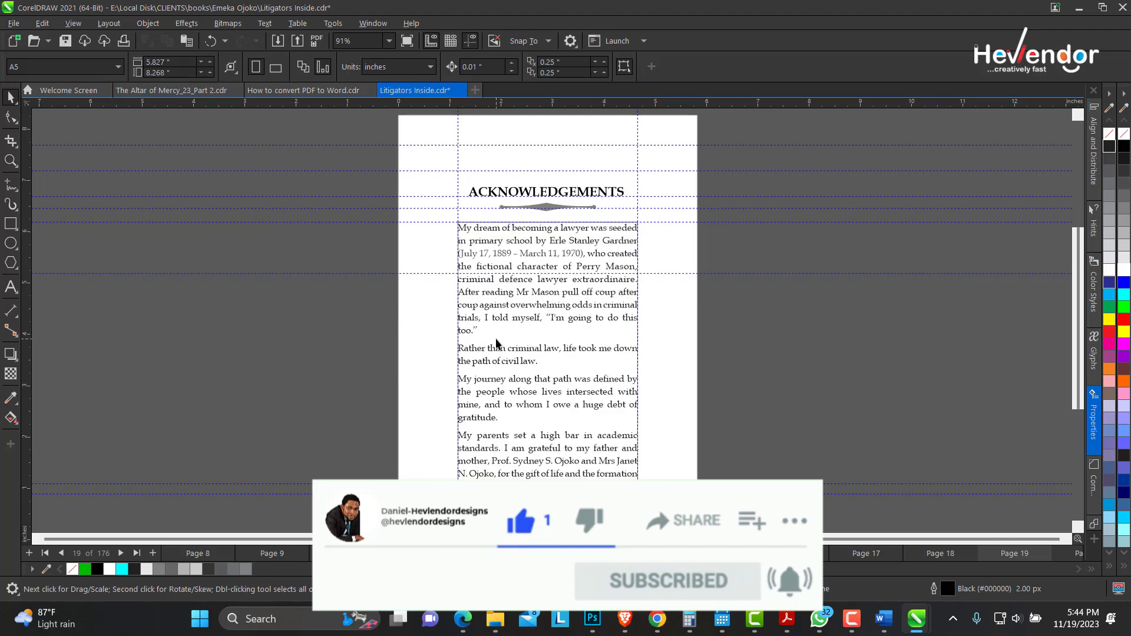
{"action": "key", "text": "Page_Down"}
{"action": "key", "text": "Page_Down"}
{"action": "key", "text": "Page_Down"}
{"action": "key", "text": "Page_Down"}
{"action": "key", "text": "Page_Down"}
{"action": "key", "text": "Page_Down"}
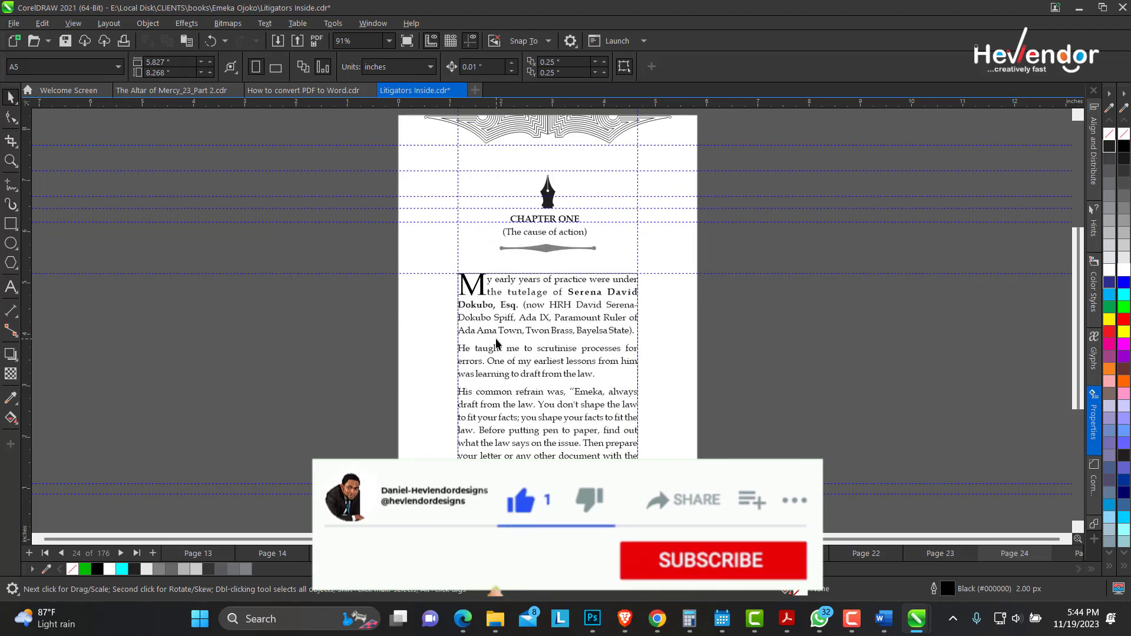
{"action": "key", "text": "Page_Down"}
{"action": "key", "text": "Page_Down"}
{"action": "key", "text": "Page_Down"}
{"action": "key", "text": "Page_Down"}
{"action": "key", "text": "Page_Down"}
{"action": "key", "text": "Page_Down"}
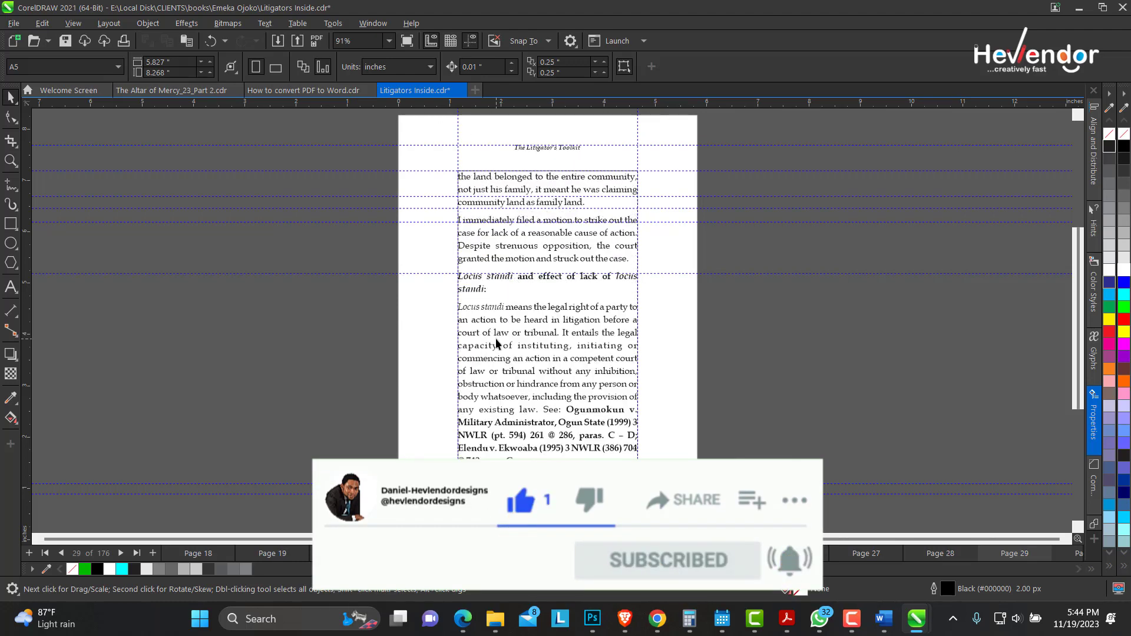
{"action": "key", "text": "Page_Down"}
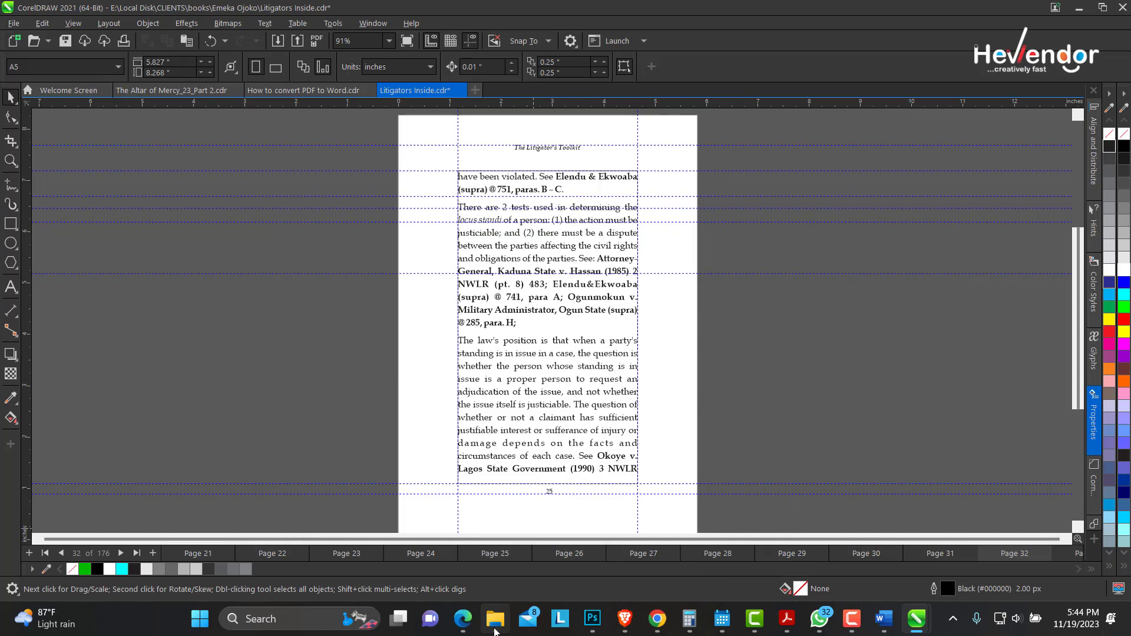
{"action": "left_click", "coordinate": [494, 619]}
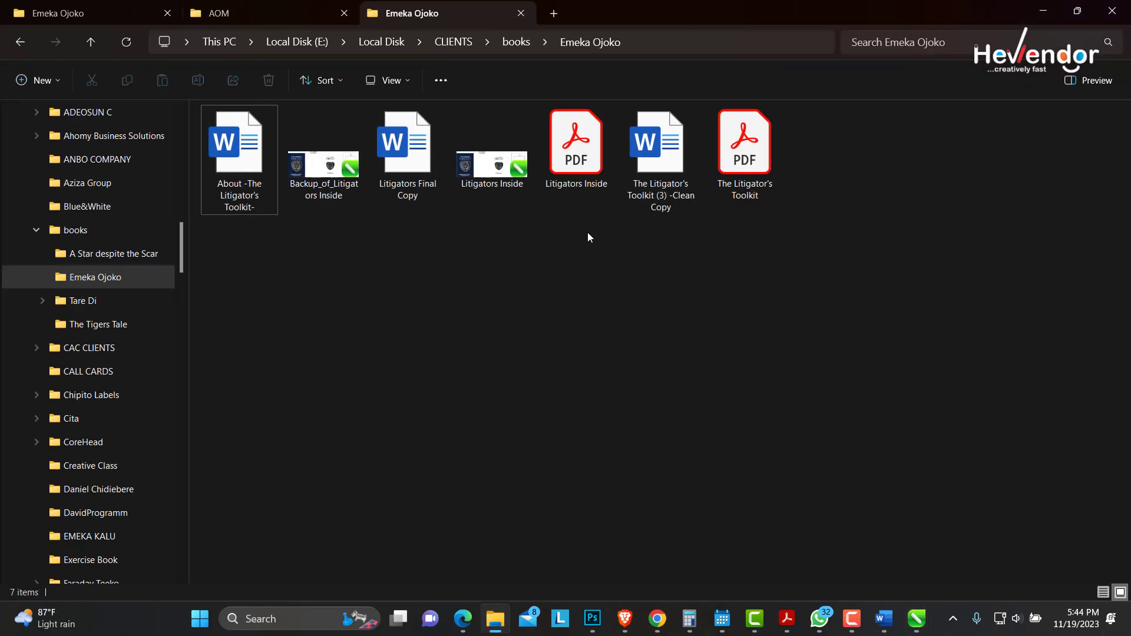
{"action": "left_click", "coordinate": [580, 161]}
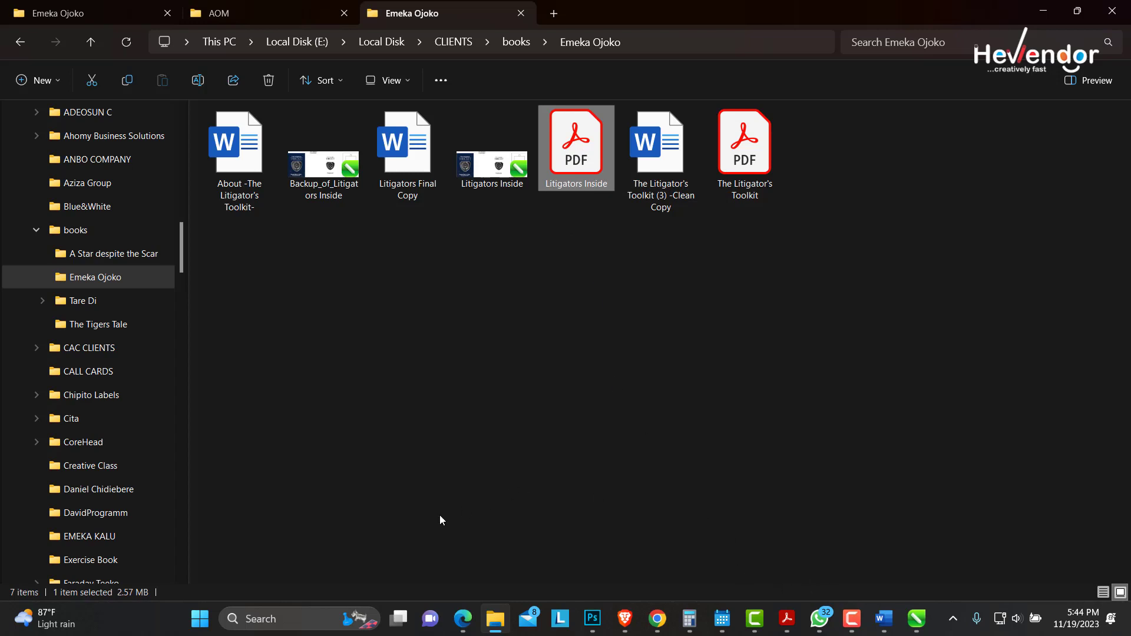
{"action": "left_click", "coordinate": [199, 618]}
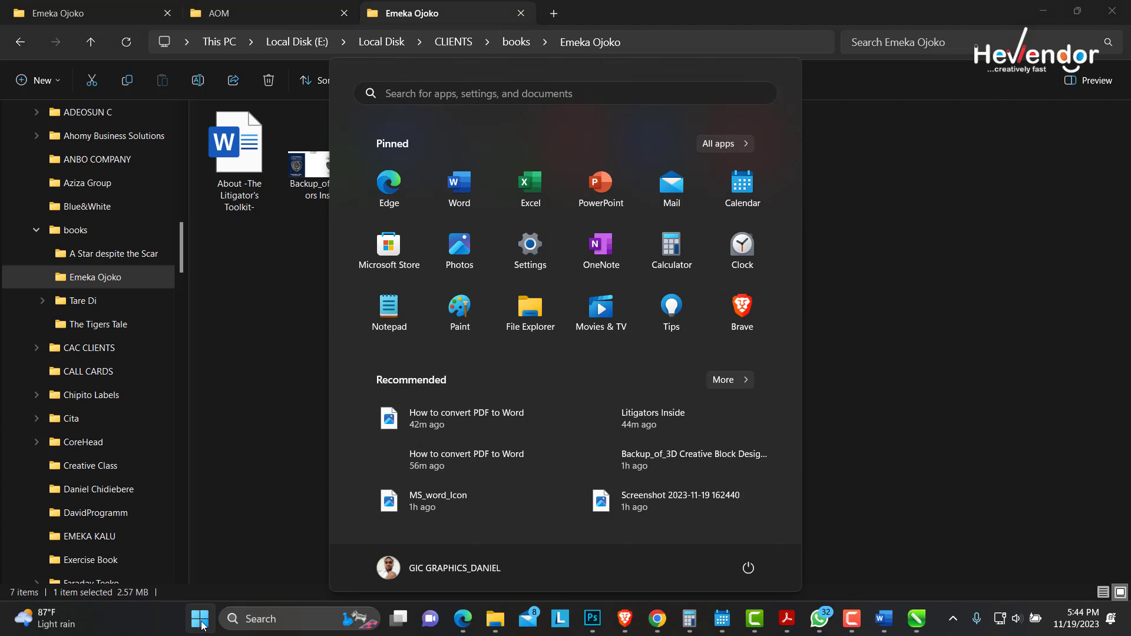
- Launch Word, open Litigators Inside from Recent files and accept the PDF-to-Word conversion
{"action": "left_click", "coordinate": [466, 193]}
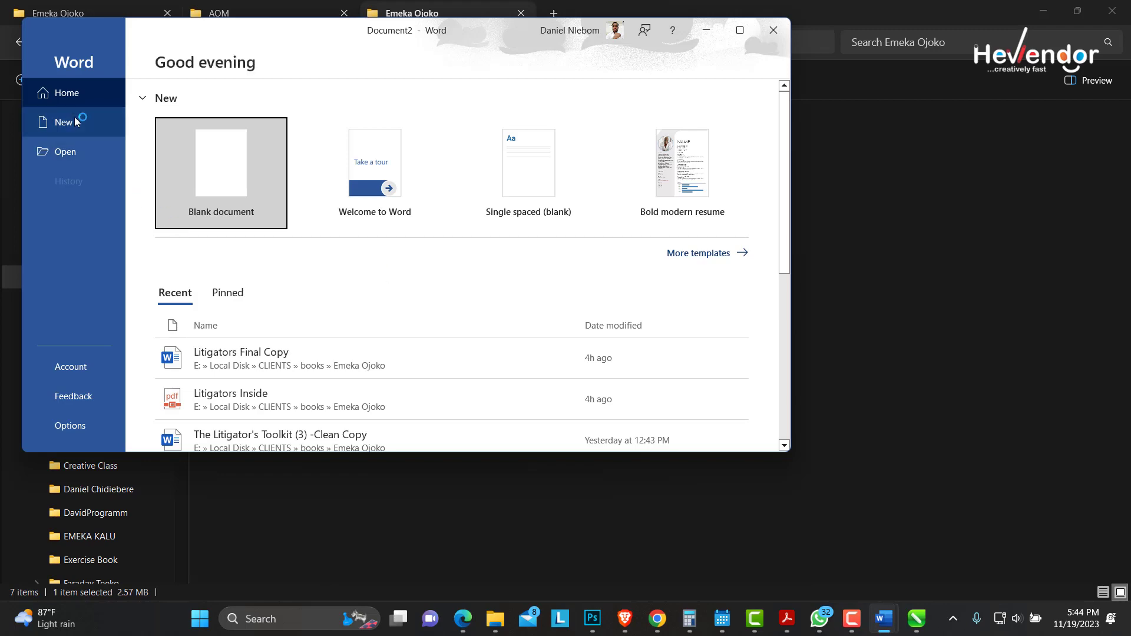
{"action": "left_click", "coordinate": [76, 154]}
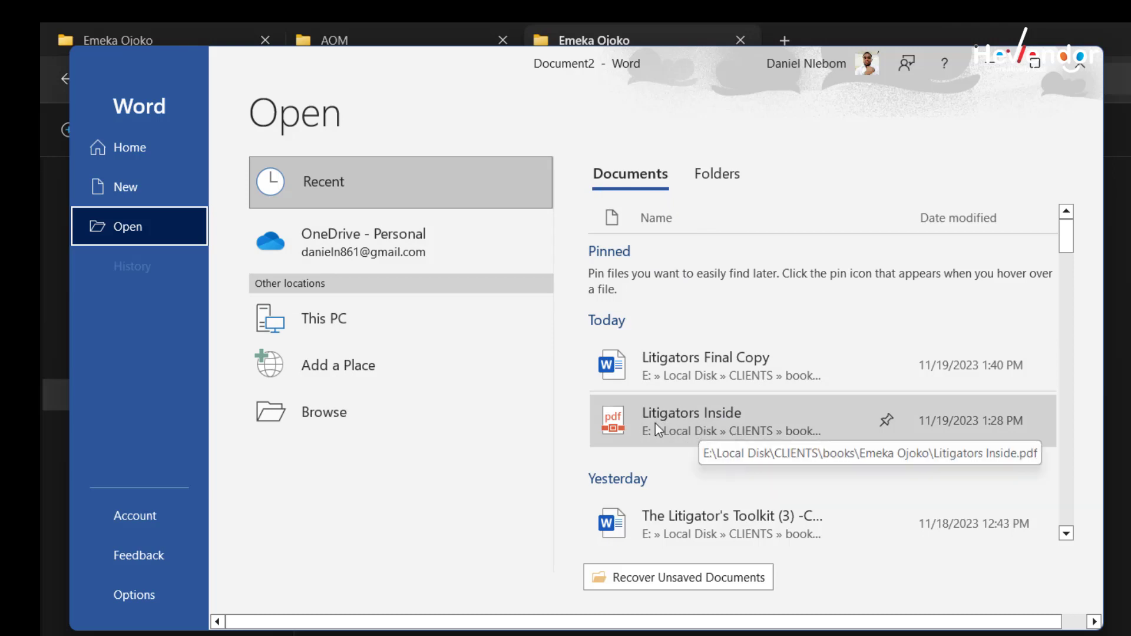
{"action": "left_click", "coordinate": [692, 425]}
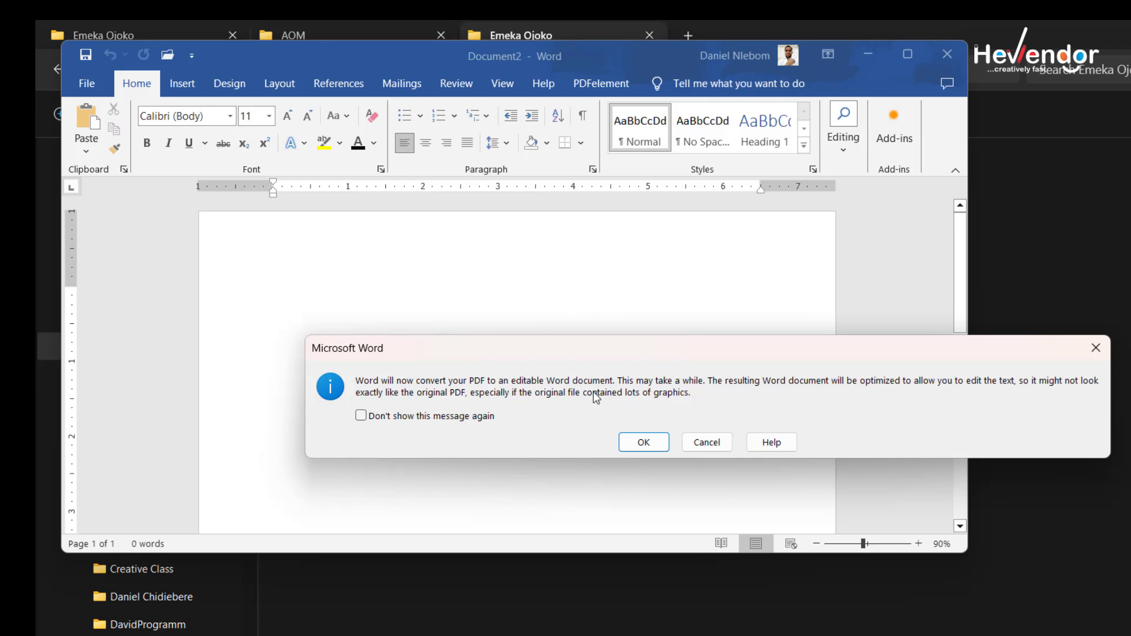
{"action": "left_click", "coordinate": [644, 442]}
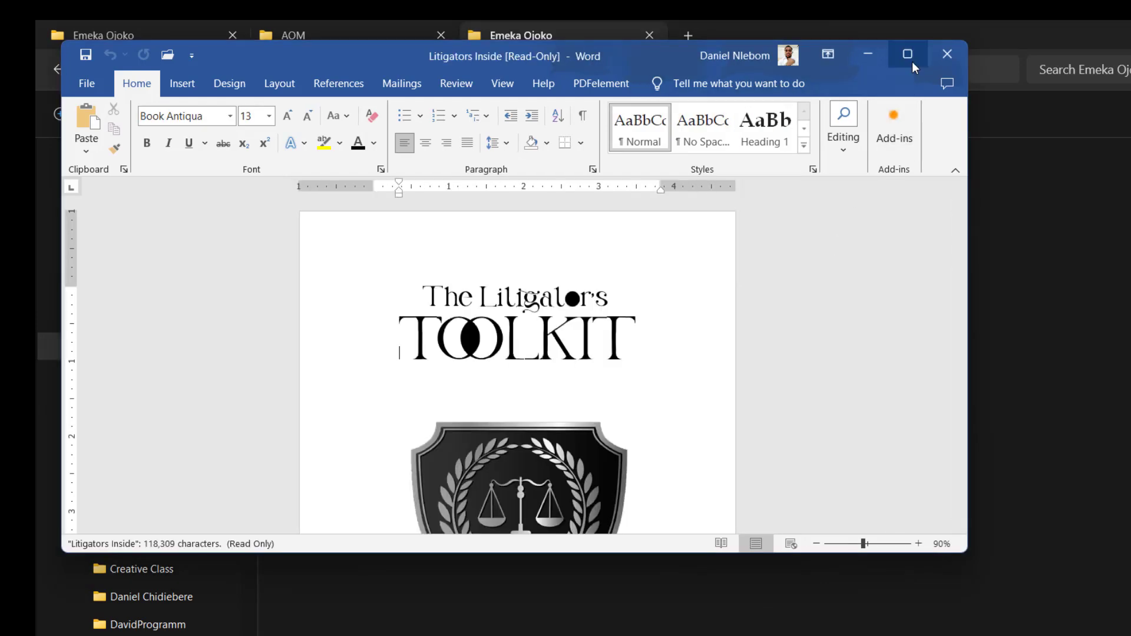
- Maximize Word and add blank lines after the email address, pushing the Table of Contents down a page
{"action": "left_click", "coordinate": [906, 53]}
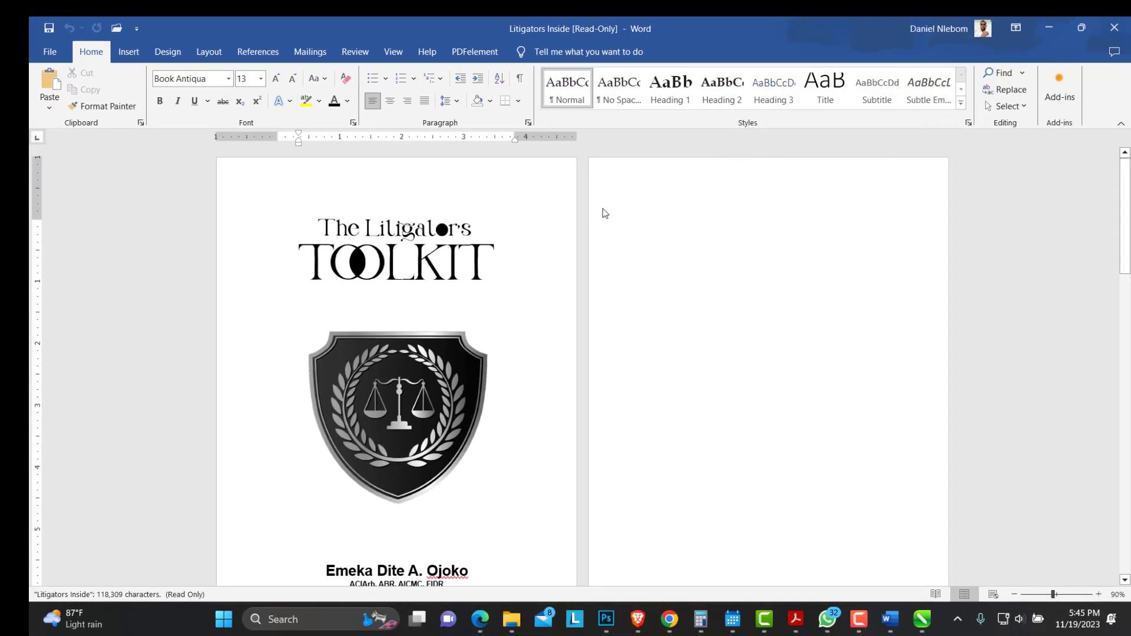
{"action": "scroll", "coordinate": [654, 301], "scroll_direction": "down", "scroll_amount": 5}
{"action": "scroll", "coordinate": [665, 316], "scroll_direction": "down", "scroll_amount": 5}
{"action": "scroll", "coordinate": [665, 314], "scroll_direction": "down", "scroll_amount": 3}
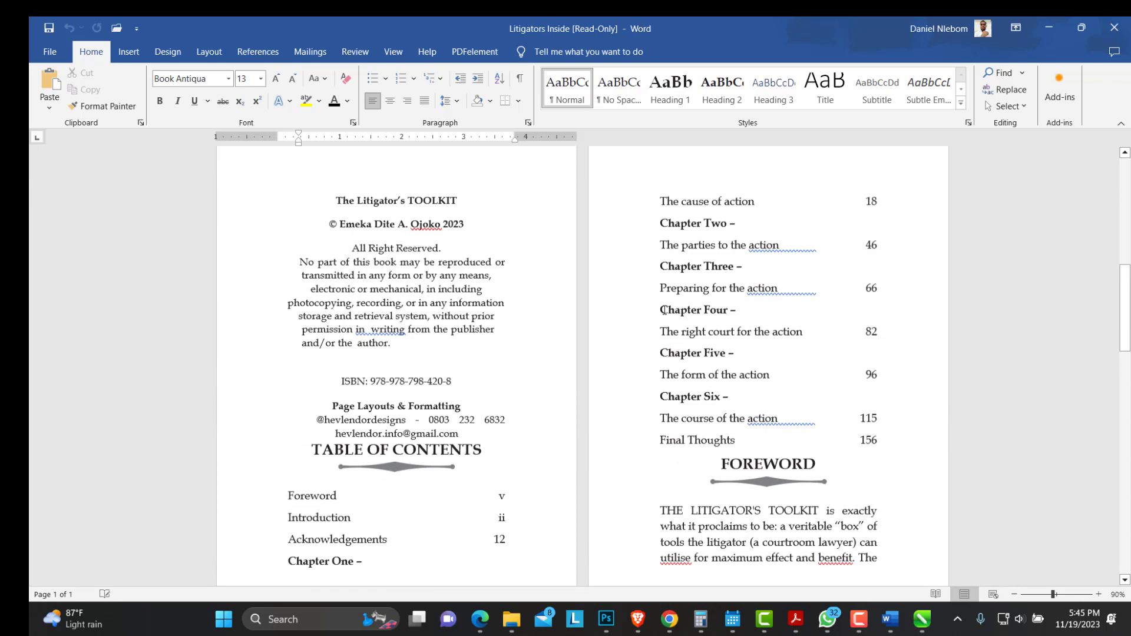
{"action": "scroll", "coordinate": [666, 315], "scroll_direction": "down", "scroll_amount": 3}
{"action": "scroll", "coordinate": [666, 314], "scroll_direction": "up", "scroll_amount": 4}
{"action": "scroll", "coordinate": [673, 310], "scroll_direction": "up", "scroll_amount": 4}
{"action": "scroll", "coordinate": [674, 310], "scroll_direction": "up", "scroll_amount": 4}
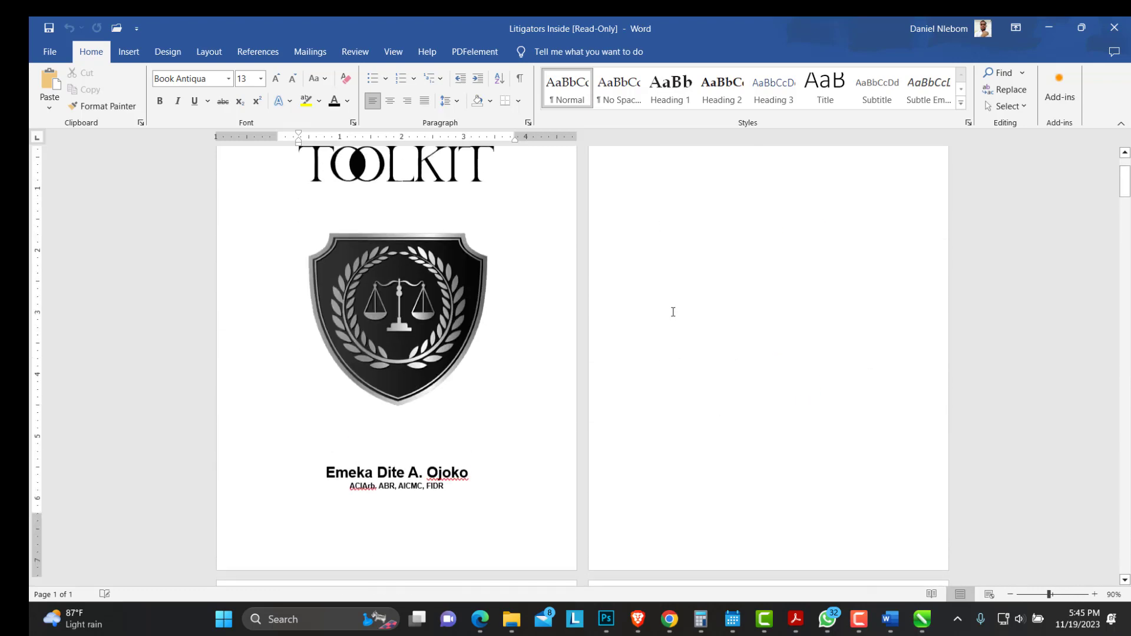
{"action": "scroll", "coordinate": [673, 309], "scroll_direction": "up", "scroll_amount": 2}
{"action": "scroll", "coordinate": [674, 309], "scroll_direction": "down", "scroll_amount": 5}
{"action": "scroll", "coordinate": [681, 314], "scroll_direction": "down", "scroll_amount": 5}
{"action": "scroll", "coordinate": [692, 315], "scroll_direction": "down", "scroll_amount": 4}
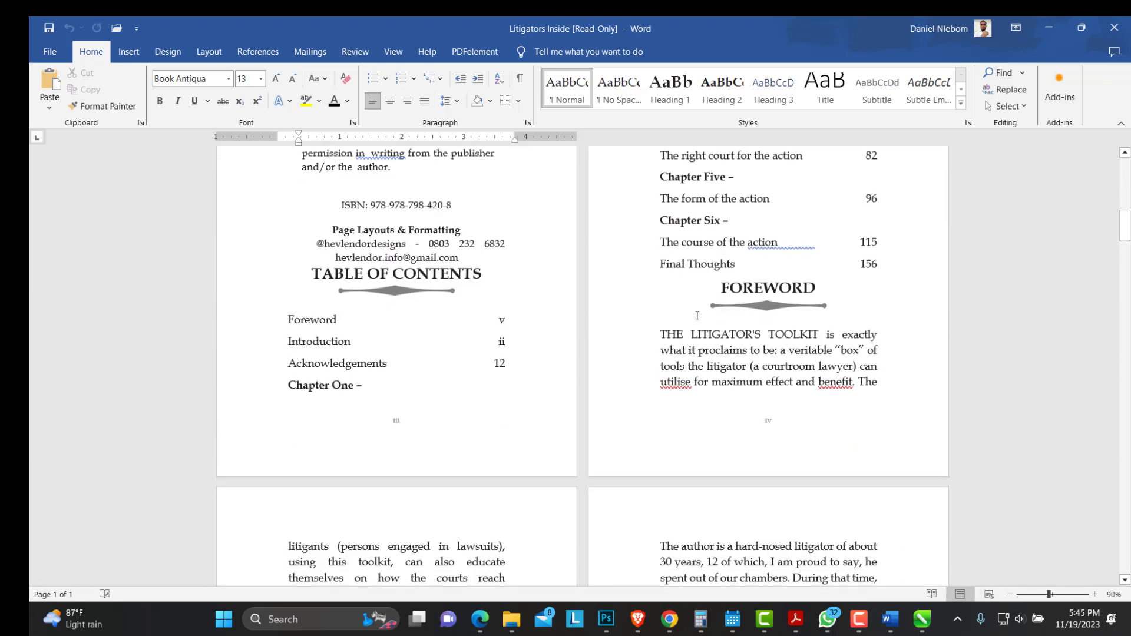
{"action": "scroll", "coordinate": [530, 222], "scroll_direction": "down", "scroll_amount": 2}
{"action": "scroll", "coordinate": [531, 222], "scroll_direction": "up", "scroll_amount": 1}
{"action": "scroll", "coordinate": [464, 287], "scroll_direction": "up", "scroll_amount": 2}
{"action": "left_click", "coordinate": [463, 288]}
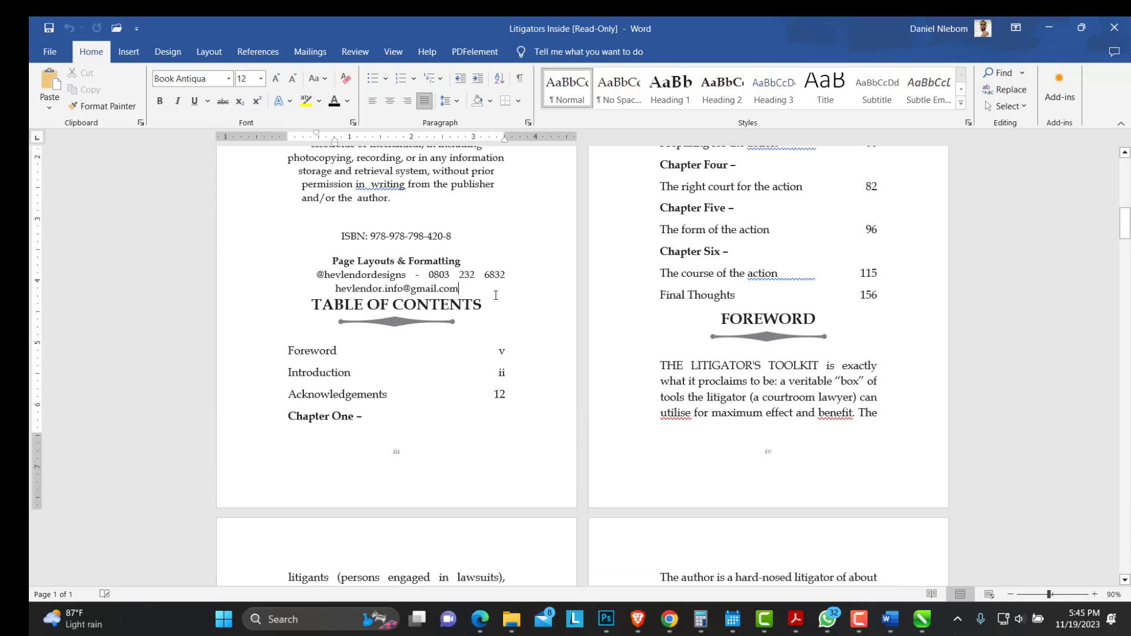
{"action": "key", "text": "Return"}
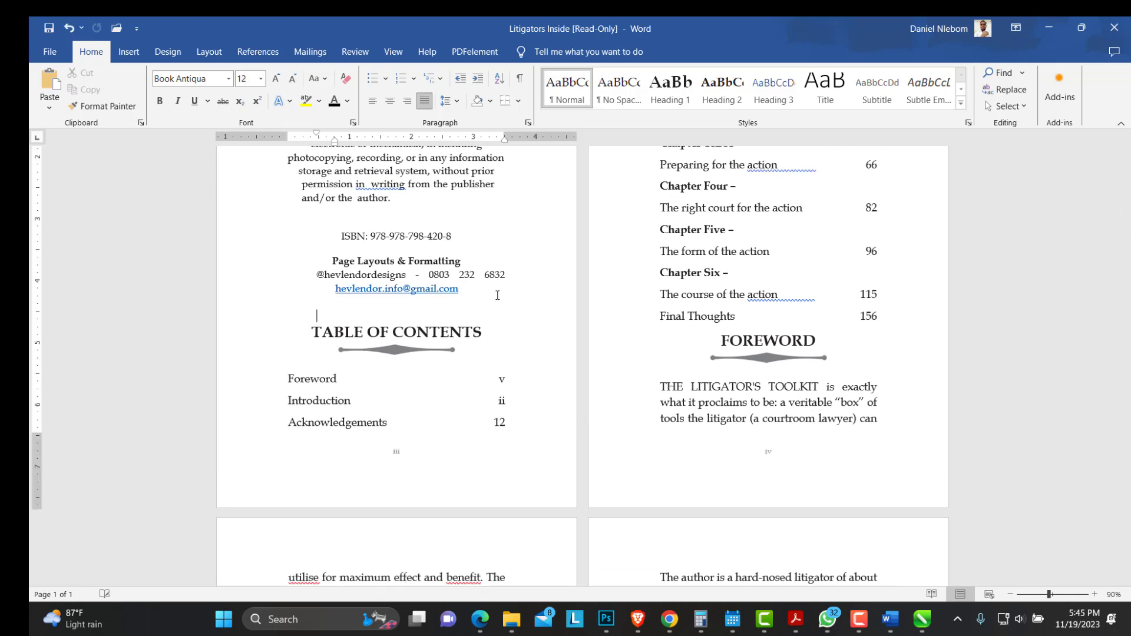
{"action": "key", "text": "Return"}
{"action": "key", "text": "Return"}
{"action": "key", "text": "Return"}
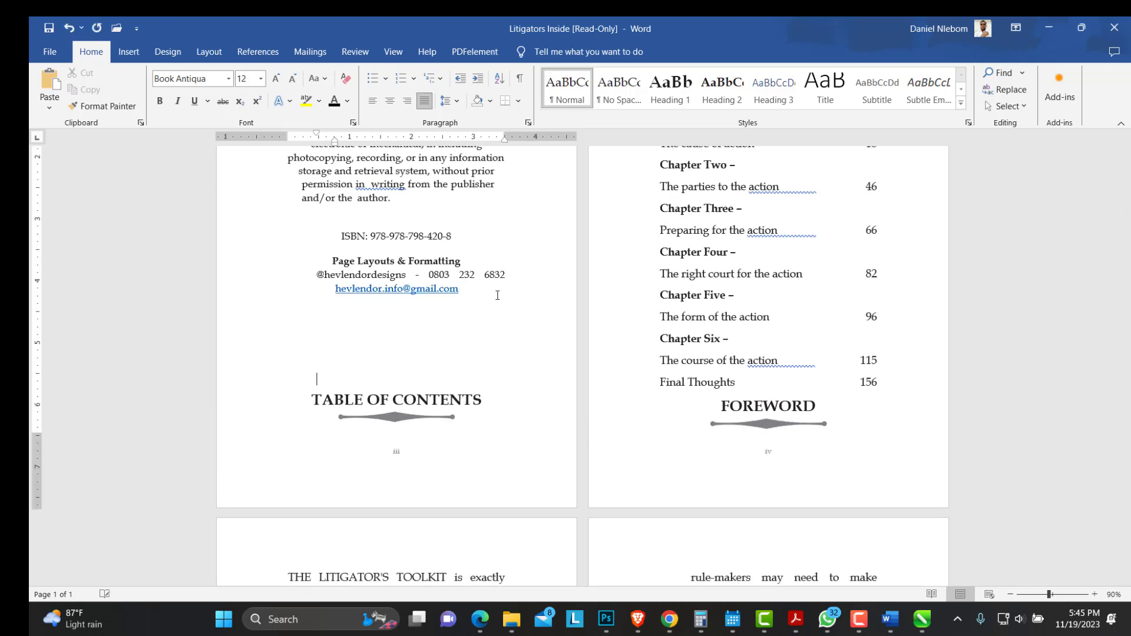
{"action": "key", "text": "Return"}
{"action": "key", "text": "Return"}
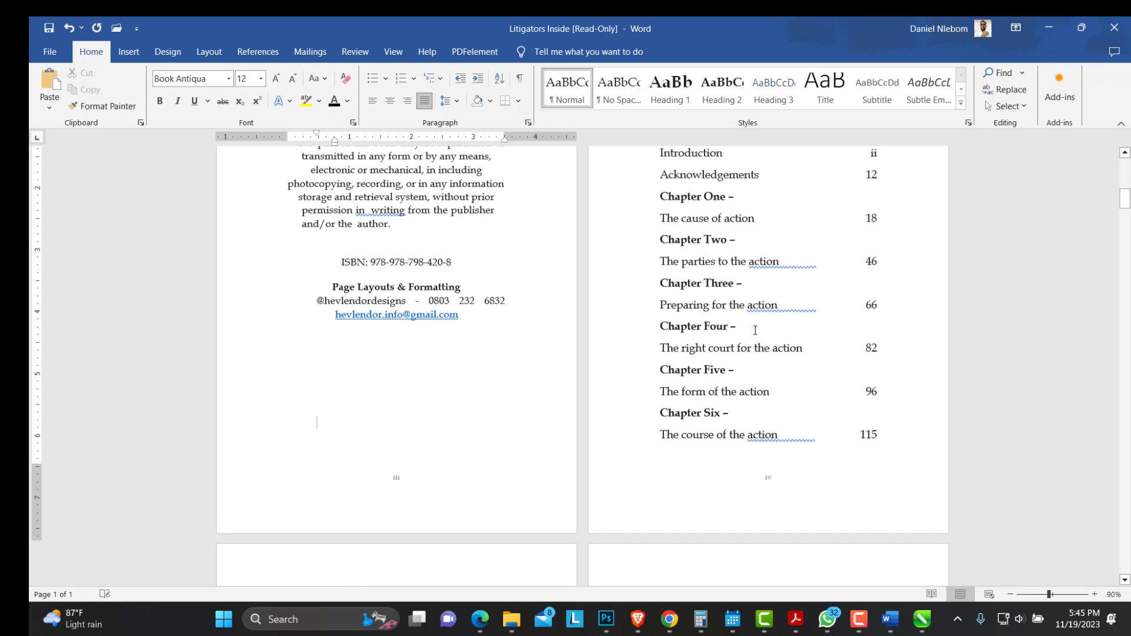
{"action": "scroll", "coordinate": [496, 294], "scroll_direction": "down", "scroll_amount": 5}
{"action": "scroll", "coordinate": [497, 294], "scroll_direction": "down", "scroll_amount": 3}
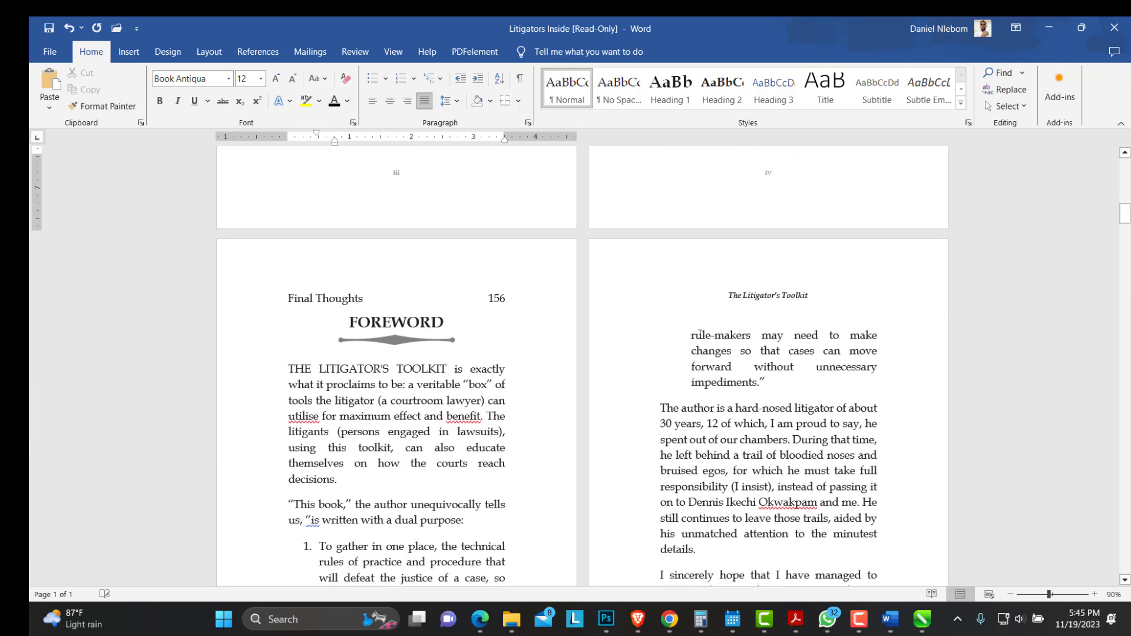
{"action": "left_click", "coordinate": [344, 322]}
{"action": "scroll", "coordinate": [641, 354], "scroll_direction": "down", "scroll_amount": 2}
{"action": "scroll", "coordinate": [642, 354], "scroll_direction": "down", "scroll_amount": 4}
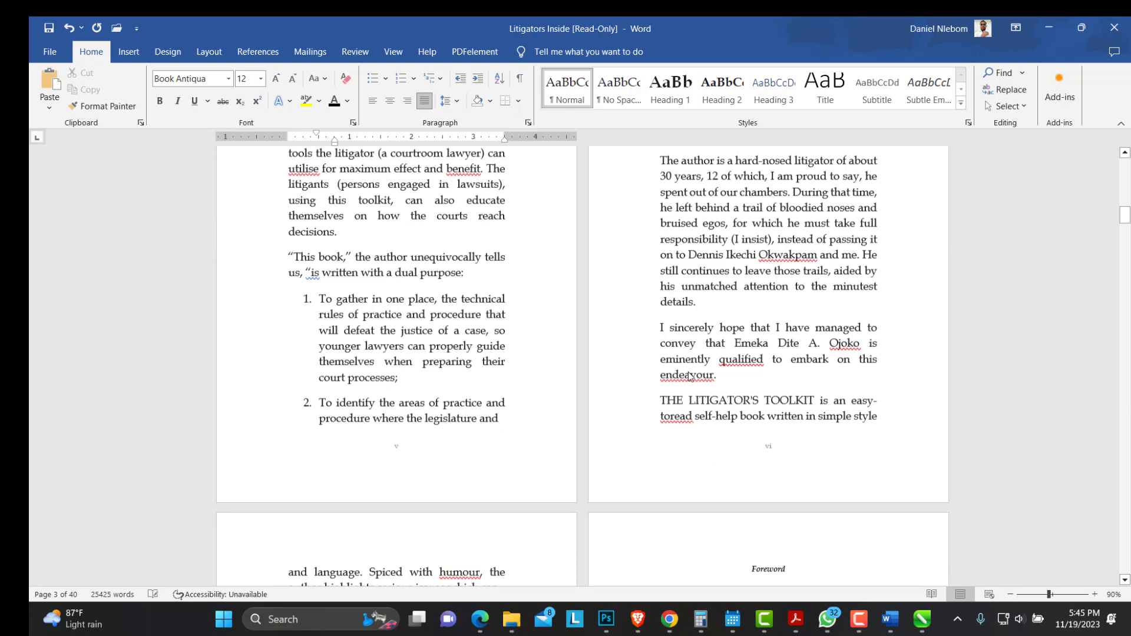
{"action": "scroll", "coordinate": [642, 353], "scroll_direction": "down", "scroll_amount": 4}
{"action": "scroll", "coordinate": [672, 349], "scroll_direction": "down", "scroll_amount": 3}
{"action": "scroll", "coordinate": [699, 347], "scroll_direction": "down", "scroll_amount": 3}
{"action": "scroll", "coordinate": [700, 348], "scroll_direction": "down", "scroll_amount": 4}
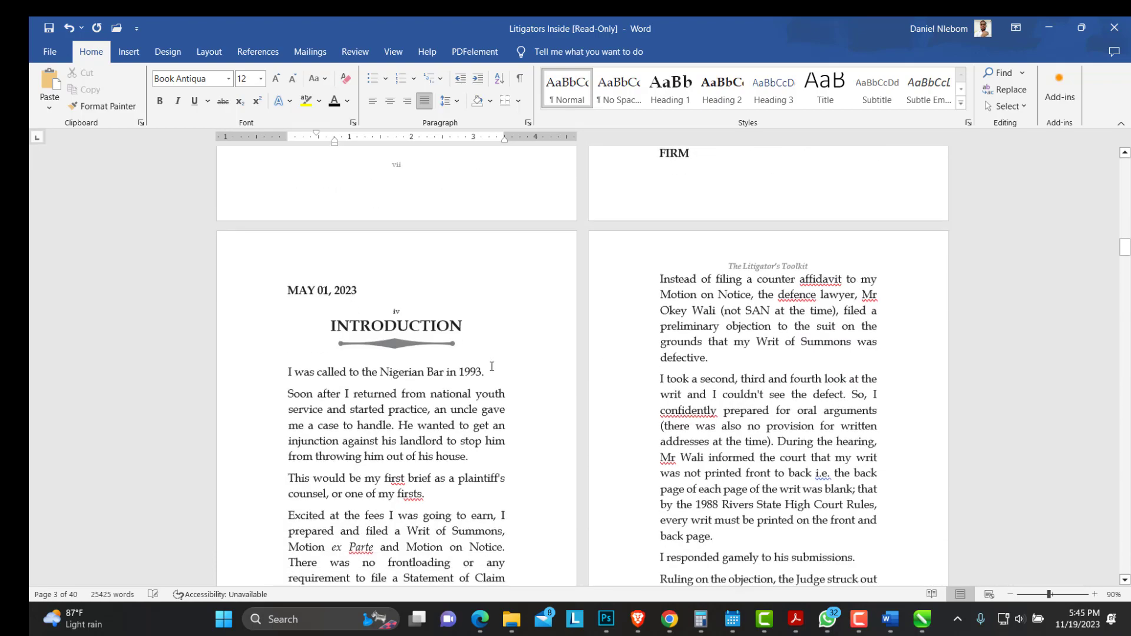
{"action": "scroll", "coordinate": [700, 348], "scroll_direction": "down", "scroll_amount": 2}
{"action": "scroll", "coordinate": [692, 349], "scroll_direction": "down", "scroll_amount": 4}
{"action": "scroll", "coordinate": [692, 349], "scroll_direction": "down", "scroll_amount": 4}
{"action": "scroll", "coordinate": [692, 349], "scroll_direction": "down", "scroll_amount": 1}
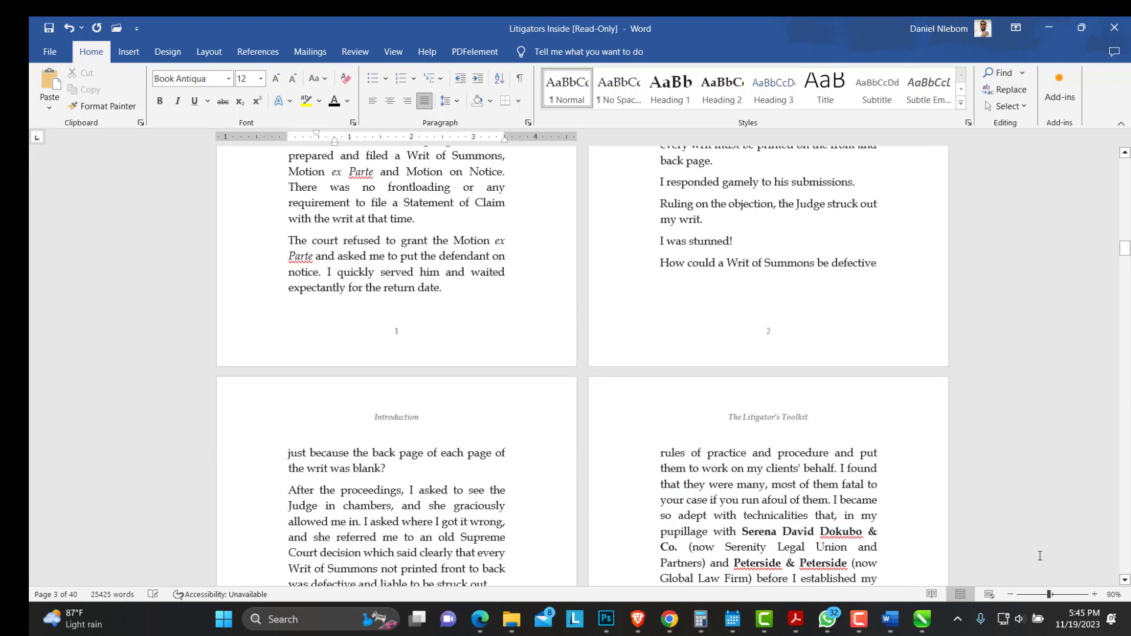
- Zoom from a three-page view to an enlarged single page to review the layout
{"action": "left_click", "coordinate": [1013, 595]}
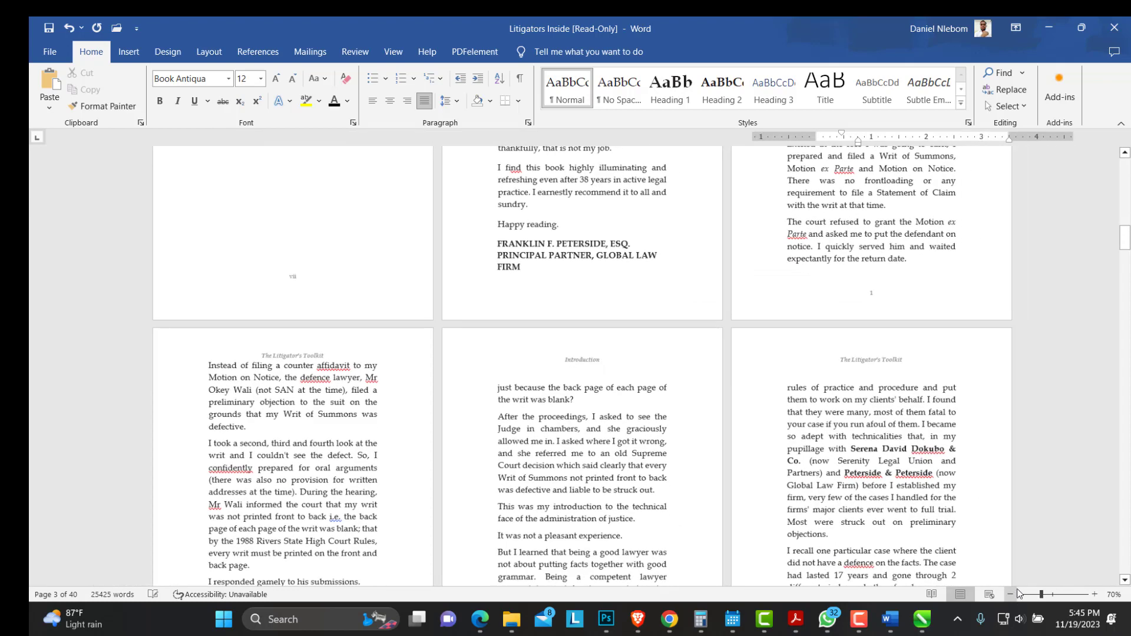
{"action": "left_click_drag", "start_coordinate": [1045, 595], "coordinate": [1055, 595]}
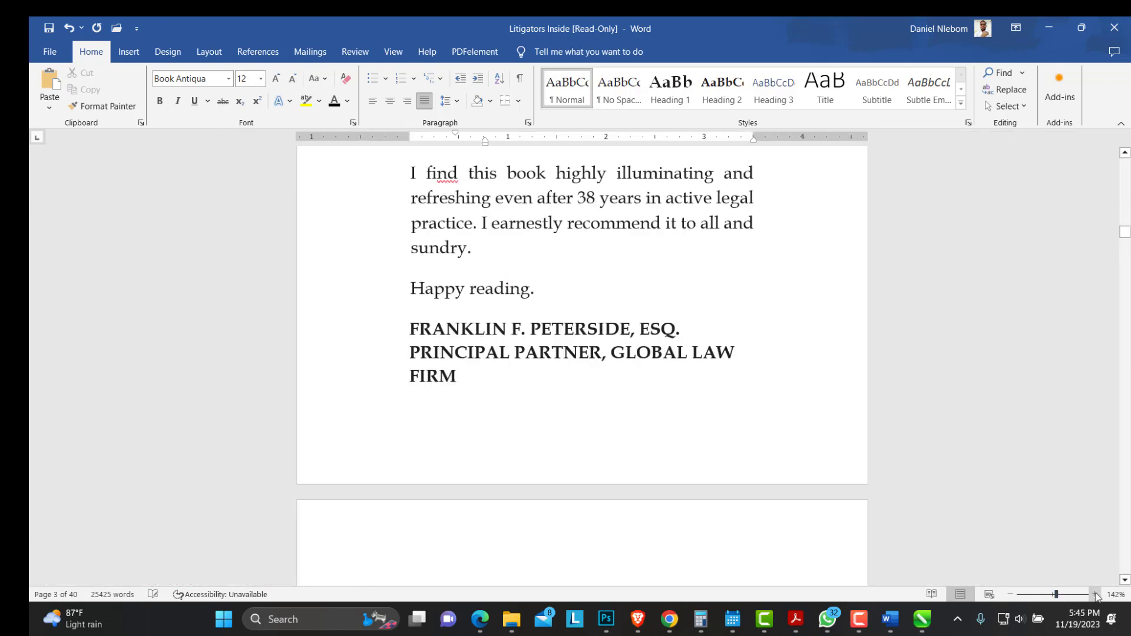
{"action": "left_click", "coordinate": [1095, 594]}
{"action": "scroll", "coordinate": [767, 407], "scroll_direction": "up", "scroll_amount": 5}
{"action": "scroll", "coordinate": [767, 407], "scroll_direction": "up", "scroll_amount": 5}
{"action": "scroll", "coordinate": [767, 407], "scroll_direction": "up", "scroll_amount": 3}
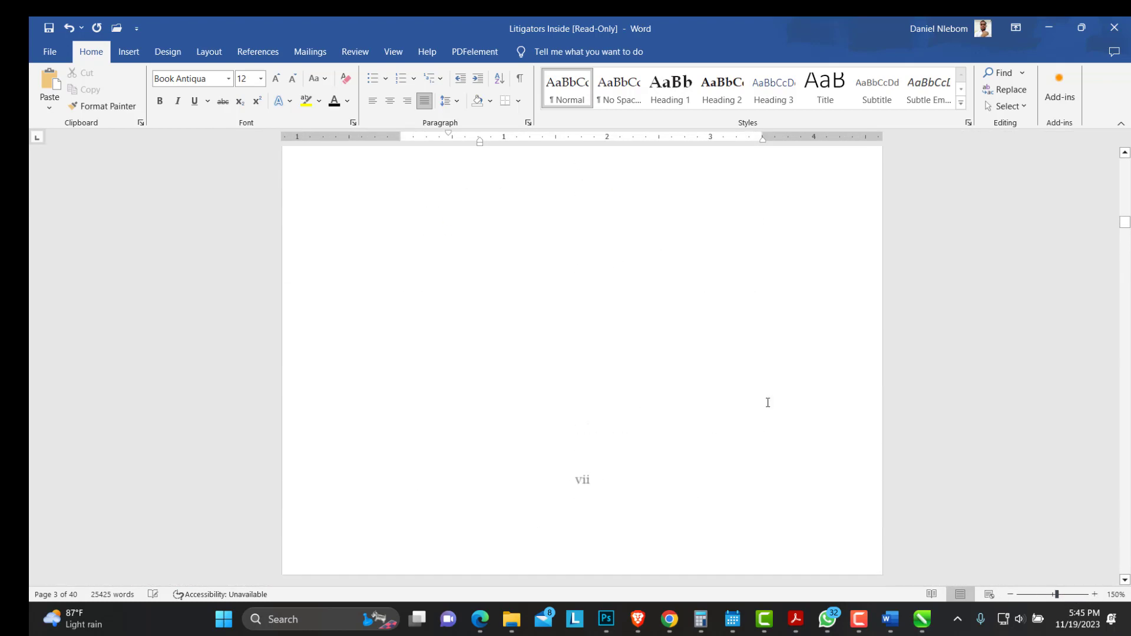
{"action": "scroll", "coordinate": [767, 406], "scroll_direction": "down", "scroll_amount": 5}
{"action": "scroll", "coordinate": [767, 407], "scroll_direction": "down", "scroll_amount": 5}
{"action": "scroll", "coordinate": [768, 407], "scroll_direction": "down", "scroll_amount": 3}
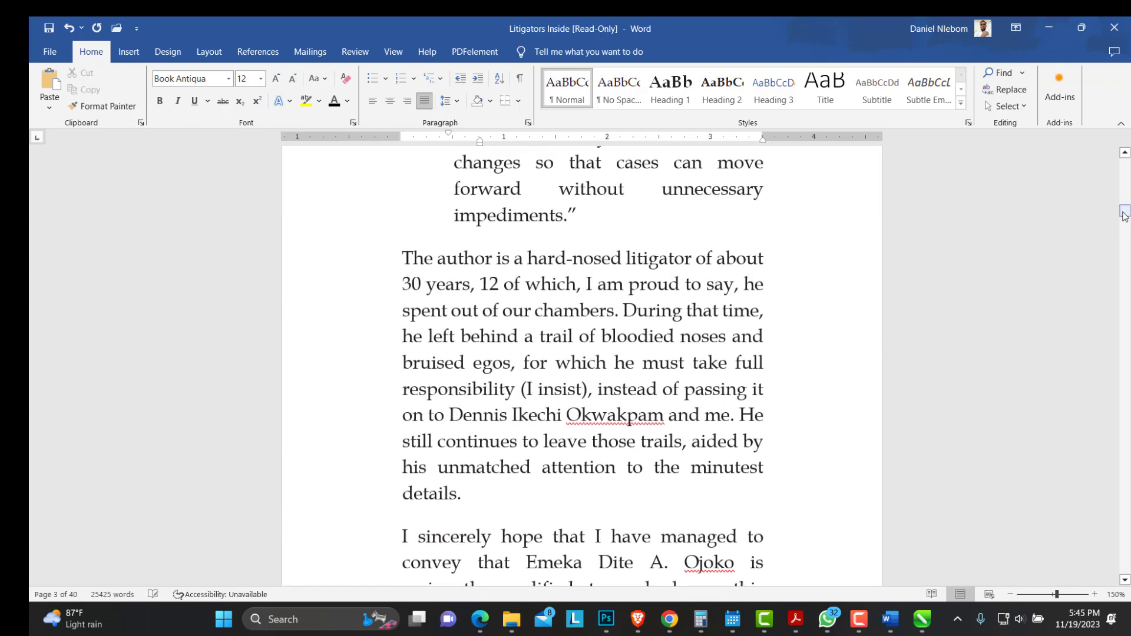
{"action": "left_click_drag", "start_coordinate": [1125, 212], "coordinate": [1125, 152]}
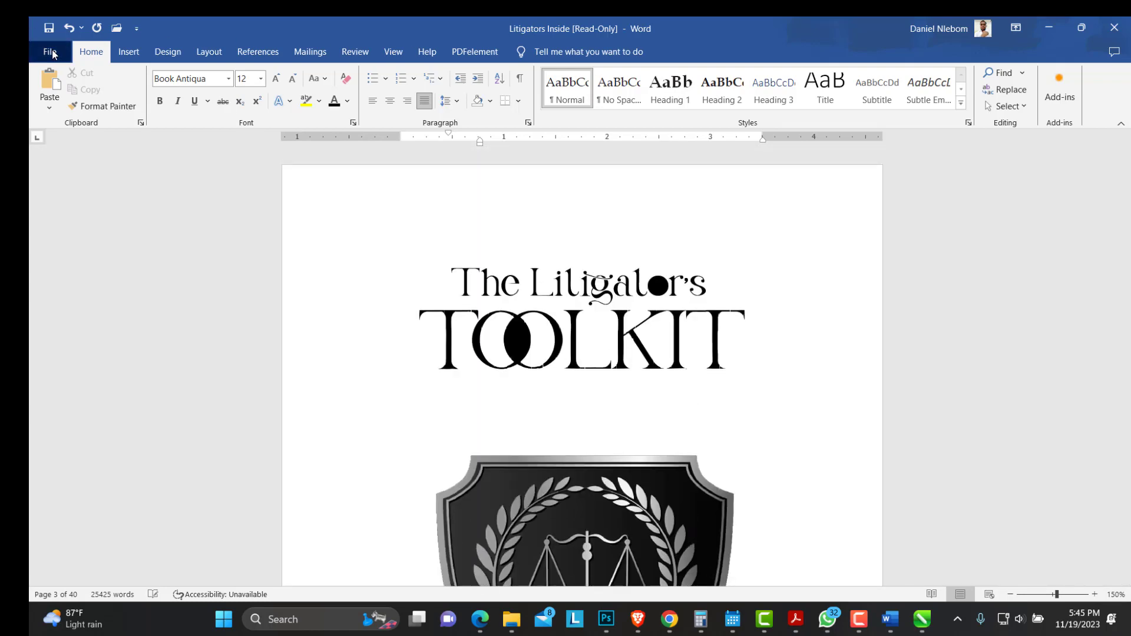
- Through Save As > Browse, save Litigators Inside to the Desktop in Word Document format
{"action": "left_click", "coordinate": [52, 51]}
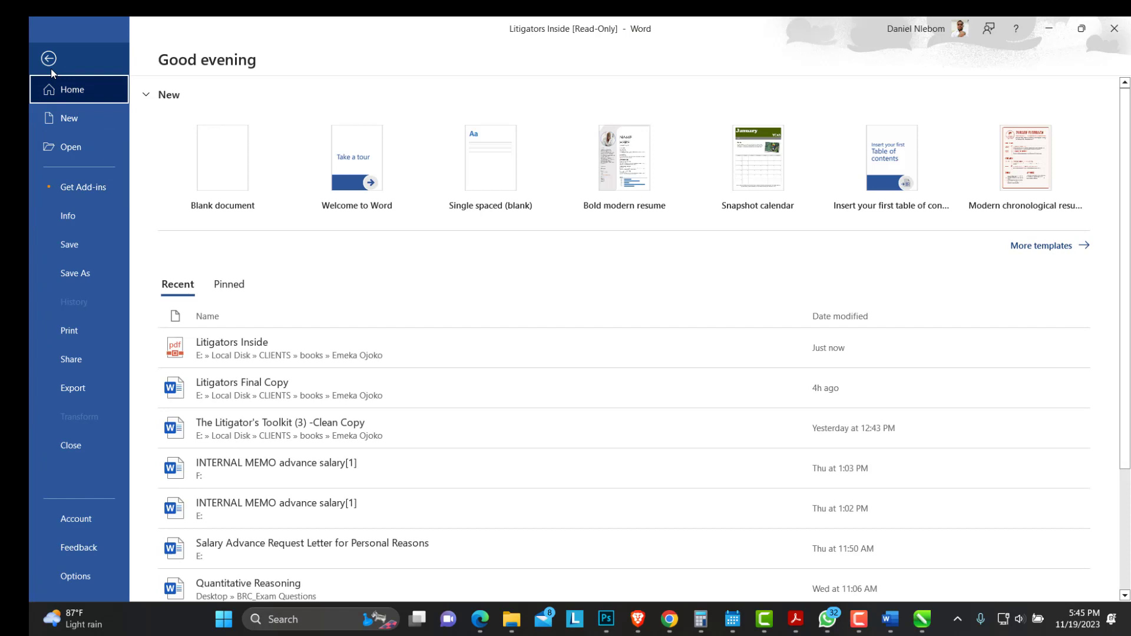
{"action": "left_click", "coordinate": [49, 58]}
{"action": "left_click", "coordinate": [49, 53]}
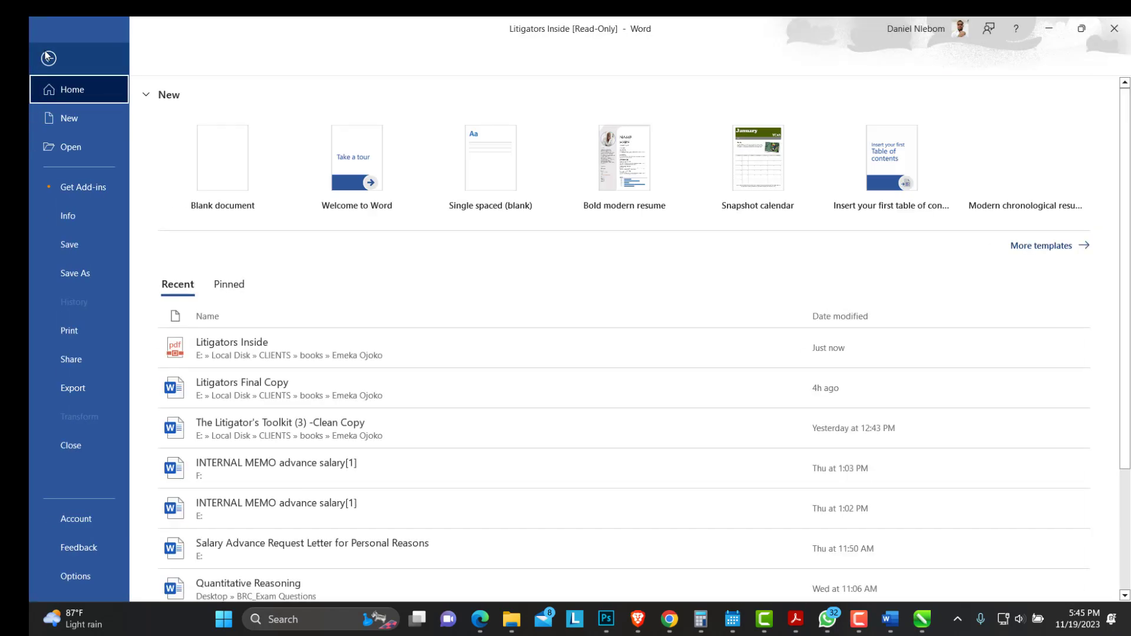
{"action": "left_click", "coordinate": [92, 274]}
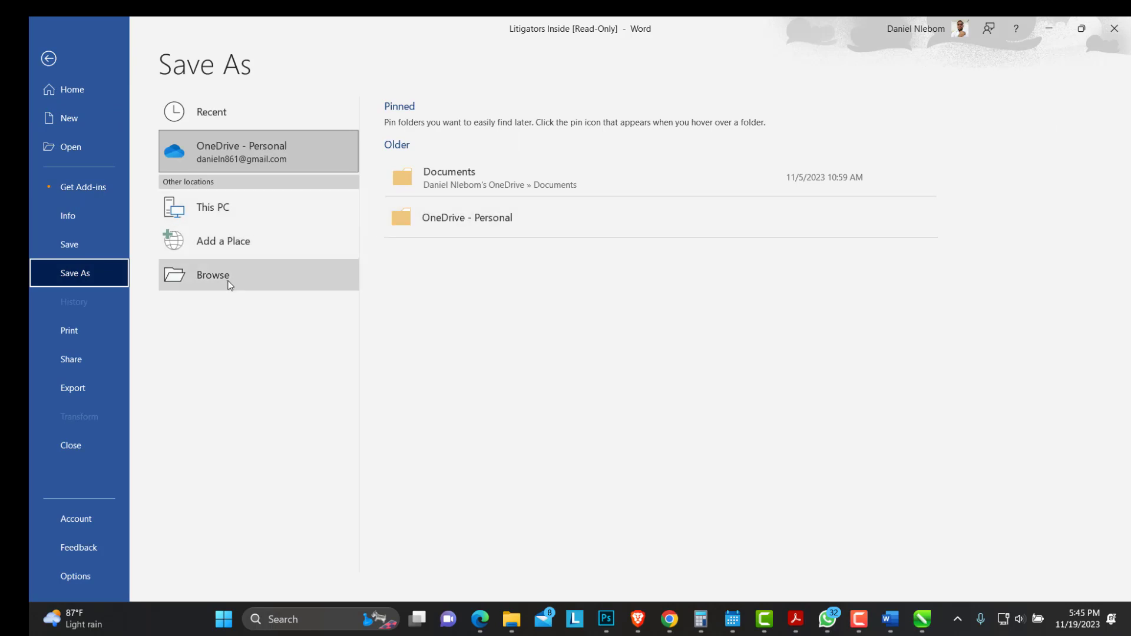
{"action": "left_click", "coordinate": [220, 272]}
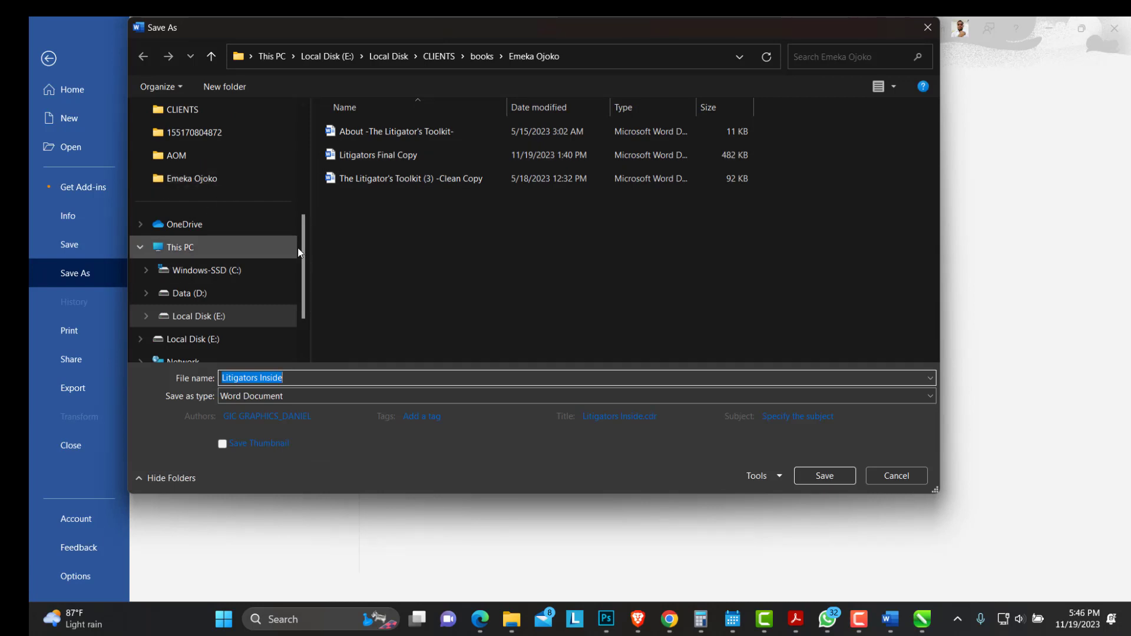
{"action": "scroll", "coordinate": [298, 252], "scroll_direction": "up", "scroll_amount": 3}
{"action": "scroll", "coordinate": [225, 139], "scroll_direction": "up", "scroll_amount": 2}
{"action": "left_click", "coordinate": [203, 206]}
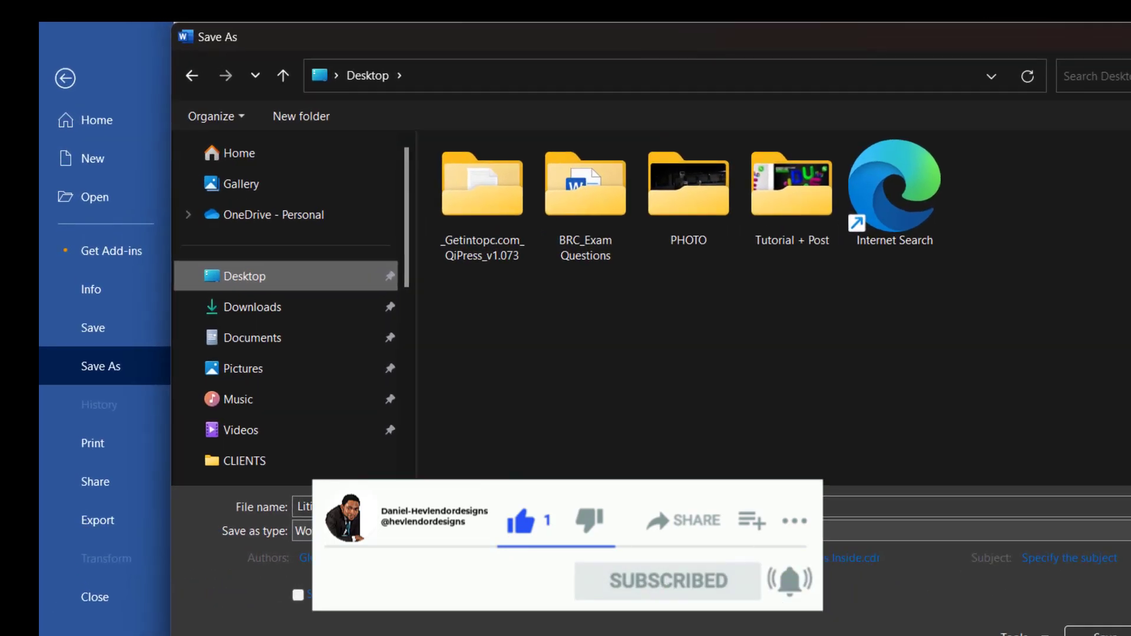
{"action": "left_click", "coordinate": [972, 532]}
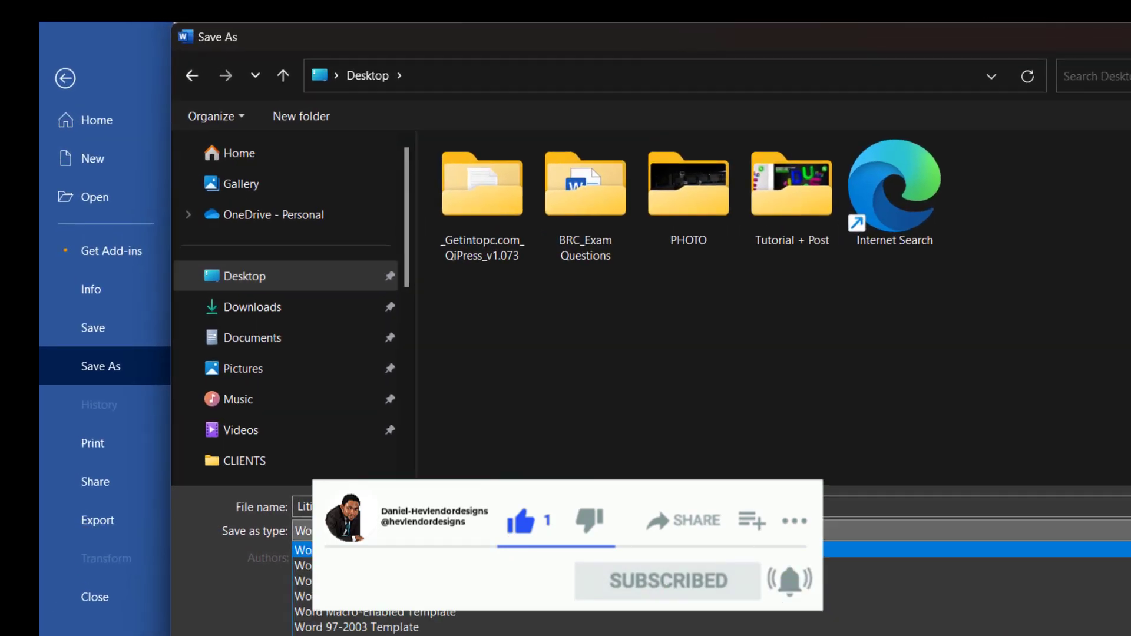
{"action": "left_click", "coordinate": [972, 550]}
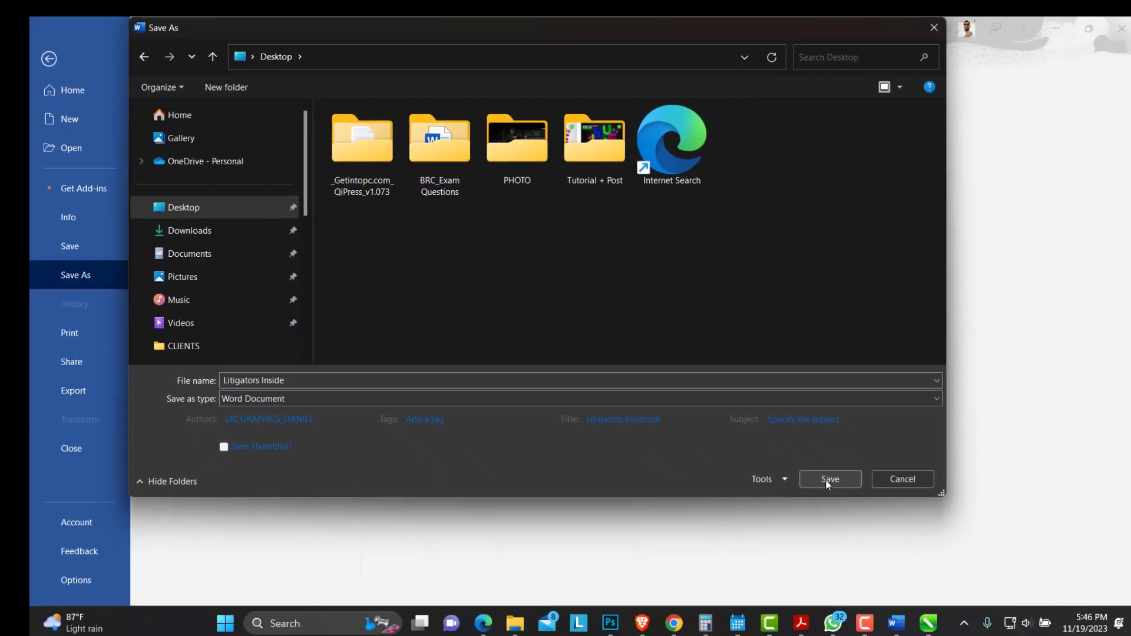
{"action": "left_click", "coordinate": [823, 481]}
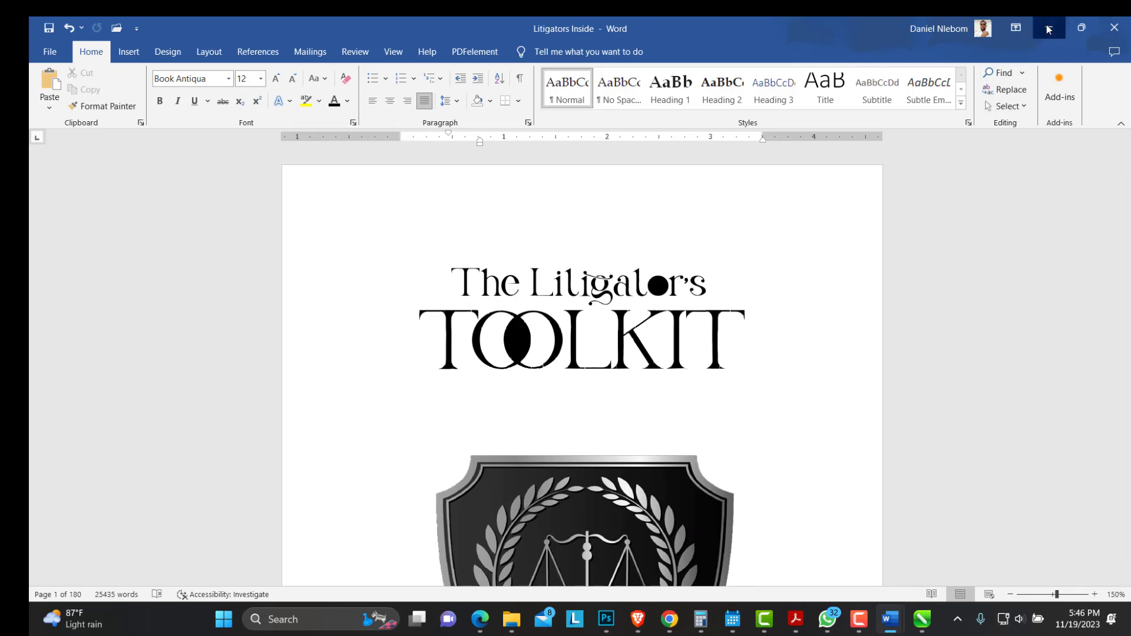
- Minimize Word, File Explorer and CorelDRAW, then select the Litigators Inside desktop icon
{"action": "left_click", "coordinate": [1050, 28]}
{"action": "left_click", "coordinate": [1045, 28]}
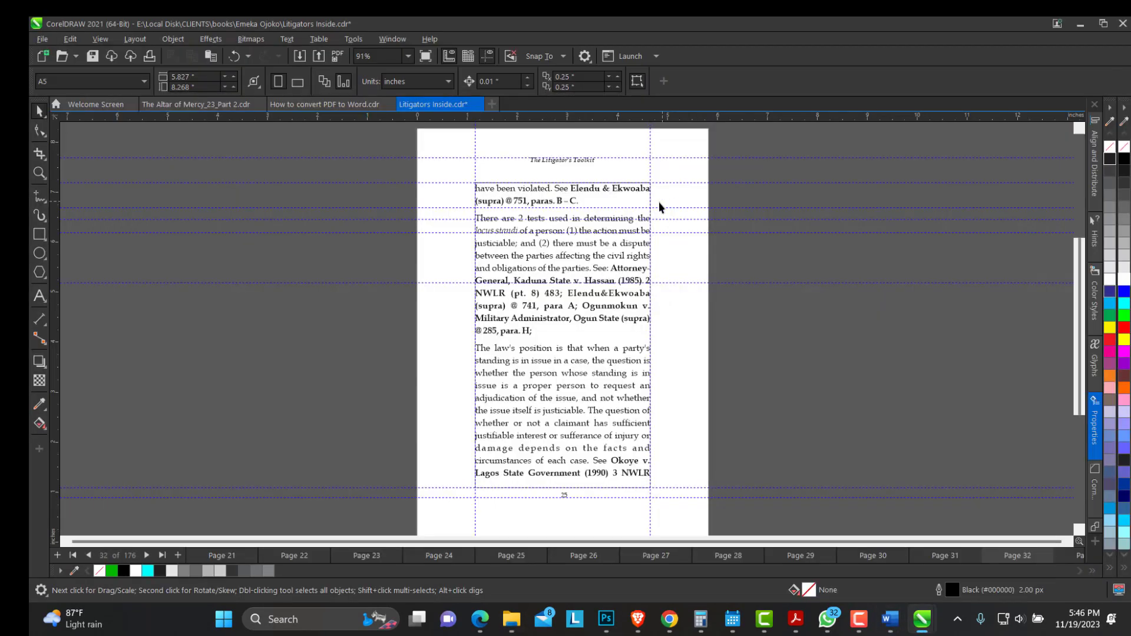
{"action": "left_click", "coordinate": [1079, 27]}
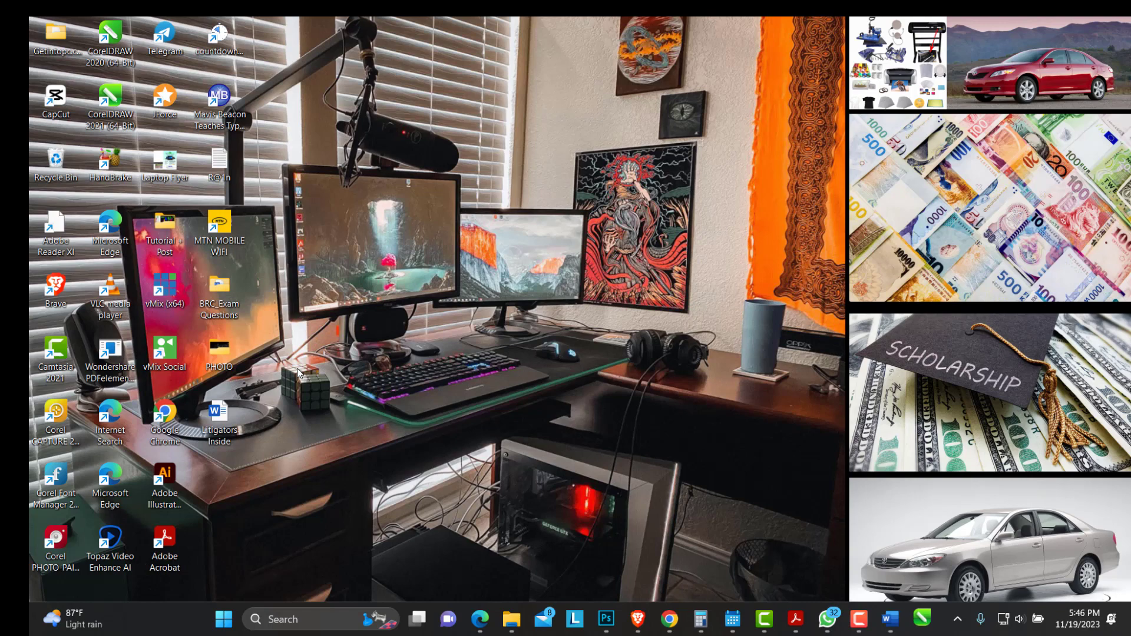
{"action": "left_click", "coordinate": [221, 424]}
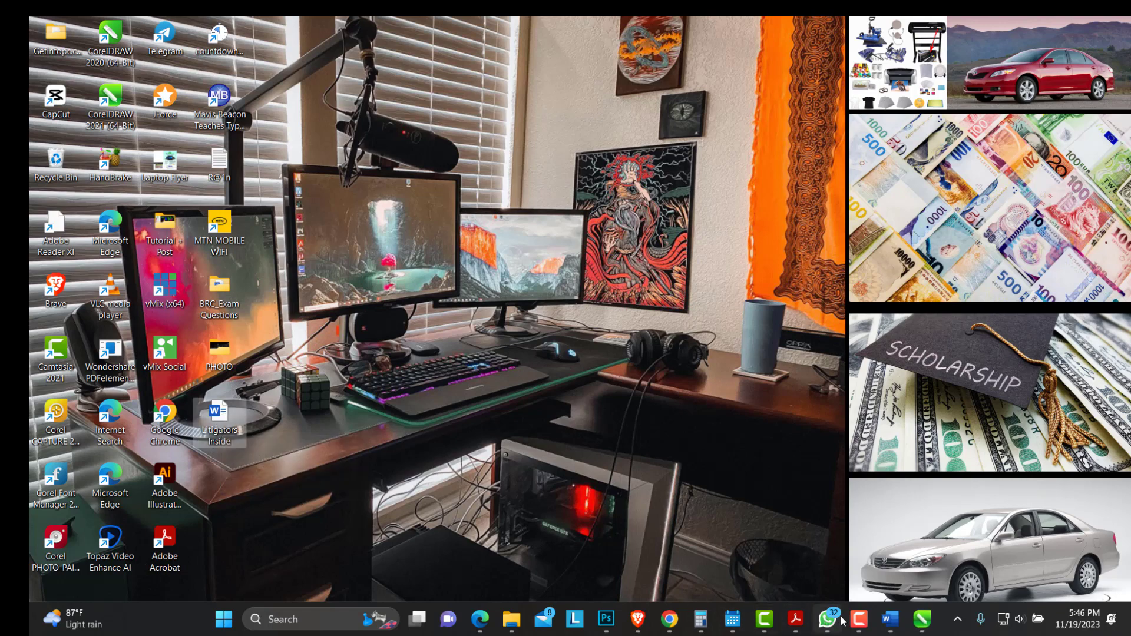